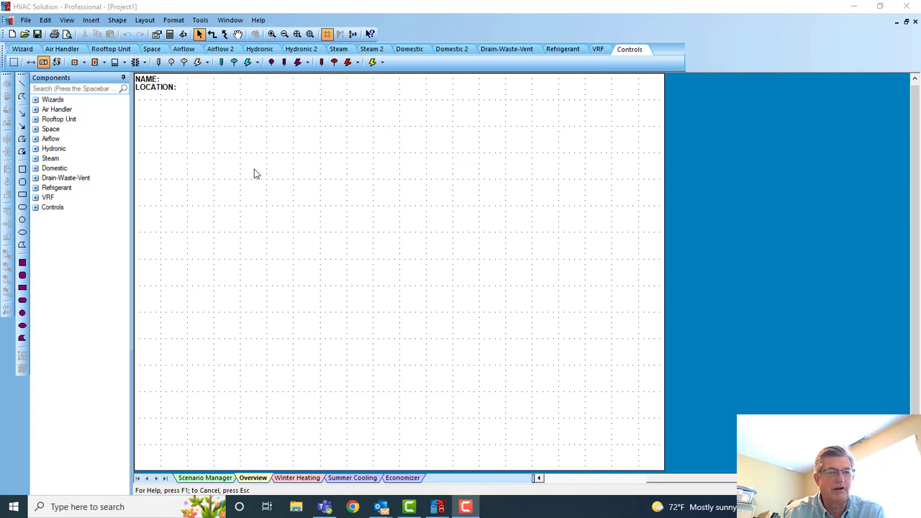
# Start a Chvac ASCII Spreadsheet import with the file UU Radiopharmacy Loads
pyautogui.click(25, 20)
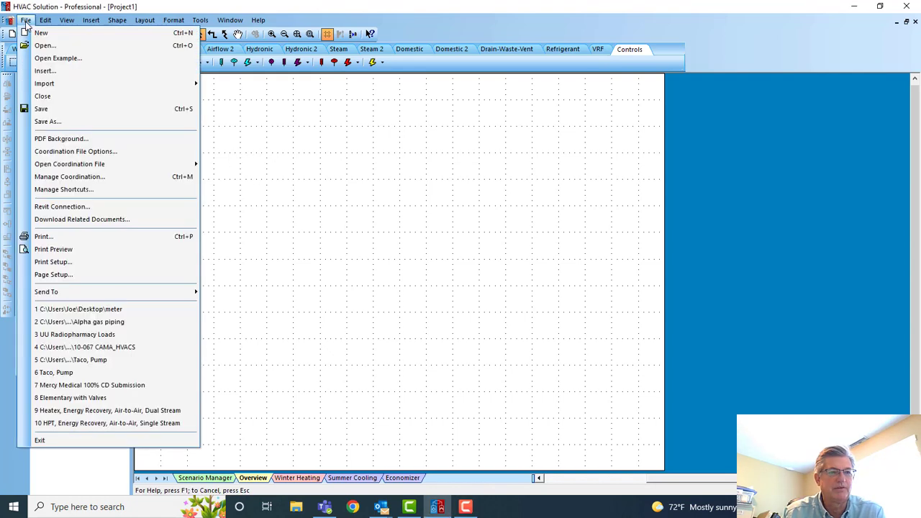
pyautogui.moveTo(62, 87)
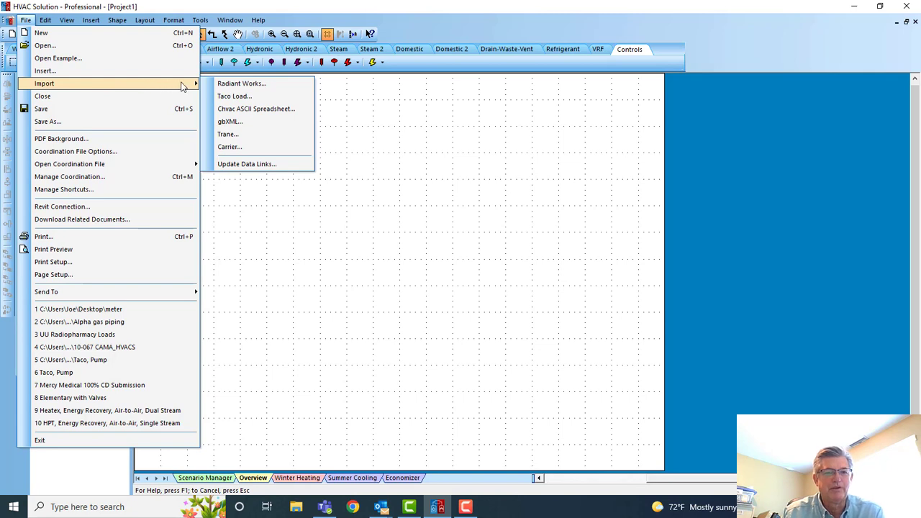
pyautogui.click(250, 111)
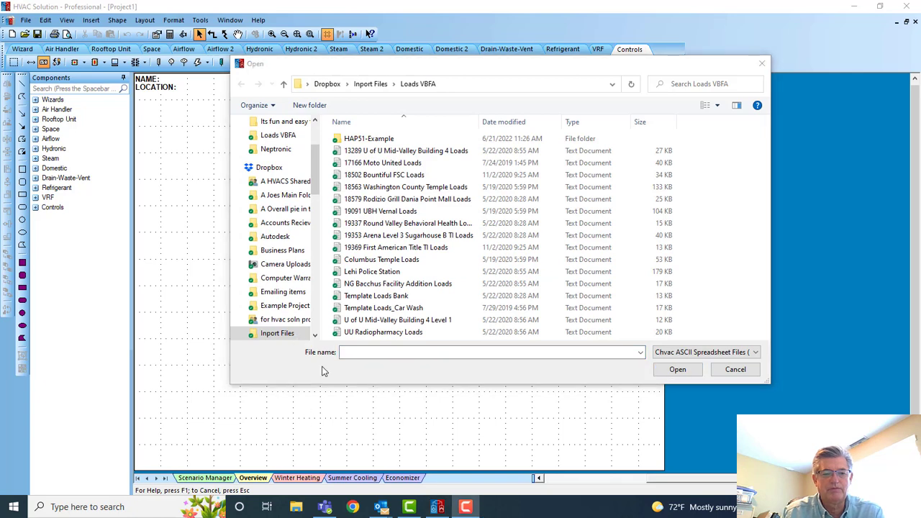
pyautogui.doubleClick(354, 333)
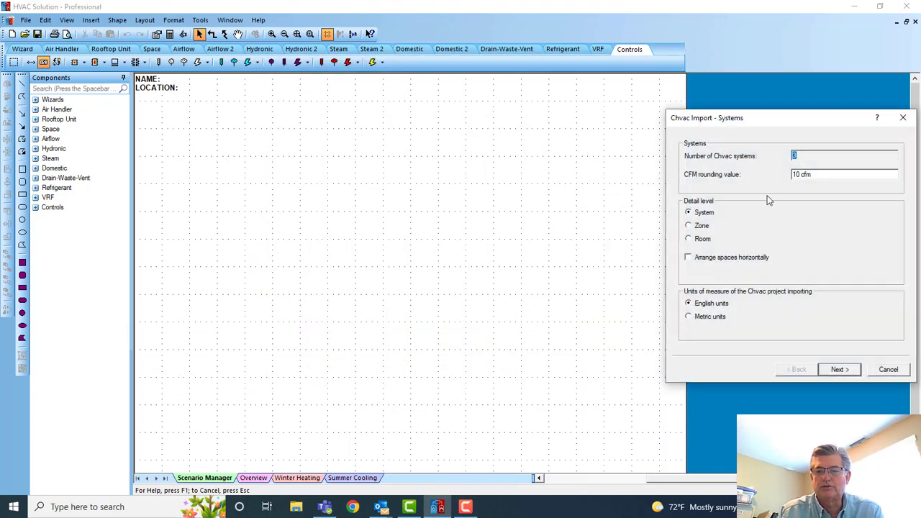
# Set the import detail level to Room with spaces arranged horizontally, keeping the 10 cfm rounding value and English units
pyautogui.moveTo(748, 120); pyautogui.dragTo(541, 104)
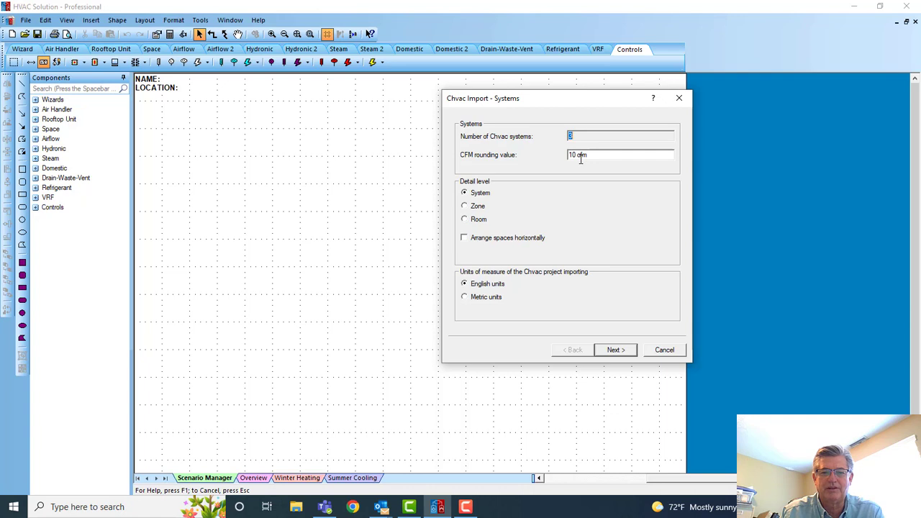
pyautogui.click(466, 208)
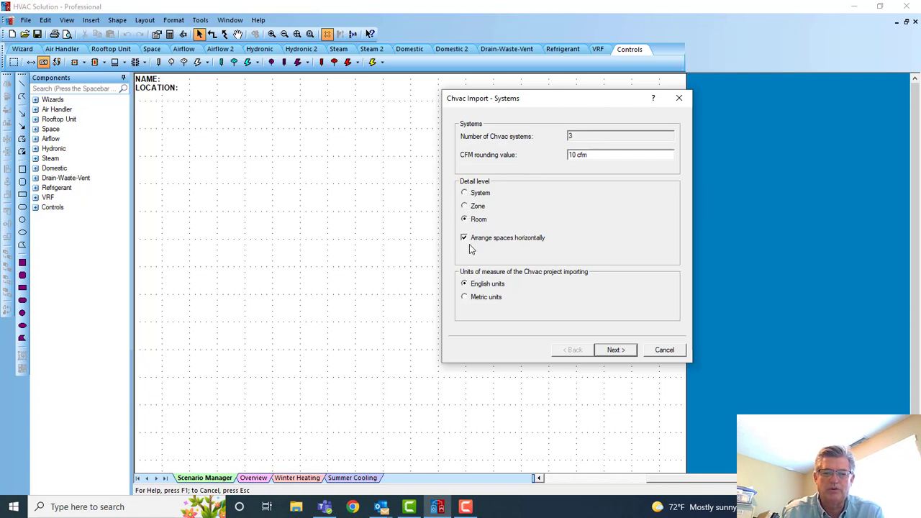
pyautogui.click(613, 350)
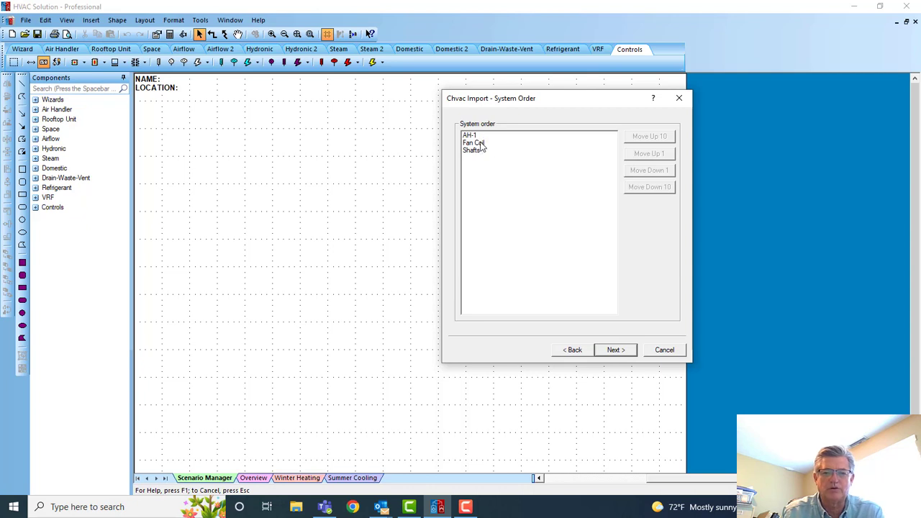
# Accept the system order and apply AH-1's air handler, heating and cooling setup to the remainder of systems
pyautogui.click(615, 349)
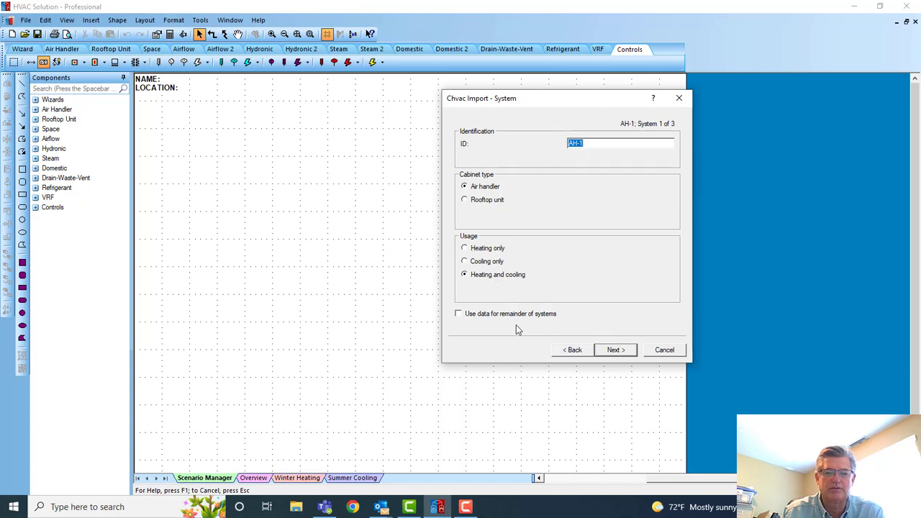
pyautogui.click(458, 314)
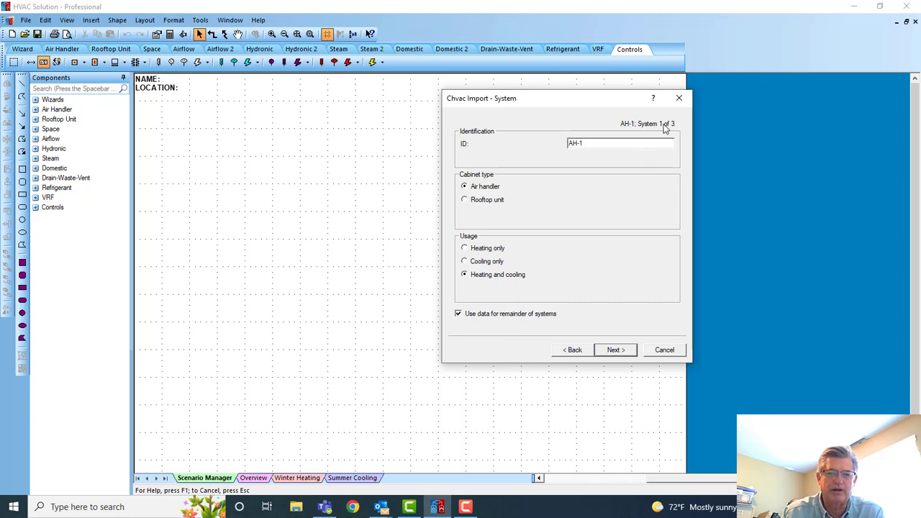
pyautogui.click(615, 350)
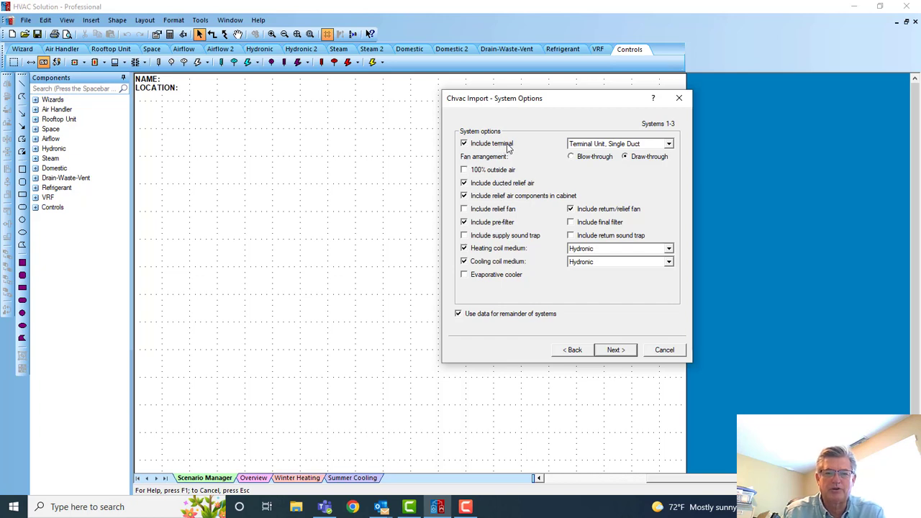
# Accept the system options with Terminal Unit, Single Duct as the terminal and Hydronic as the heating coil medium
pyautogui.click(668, 144)
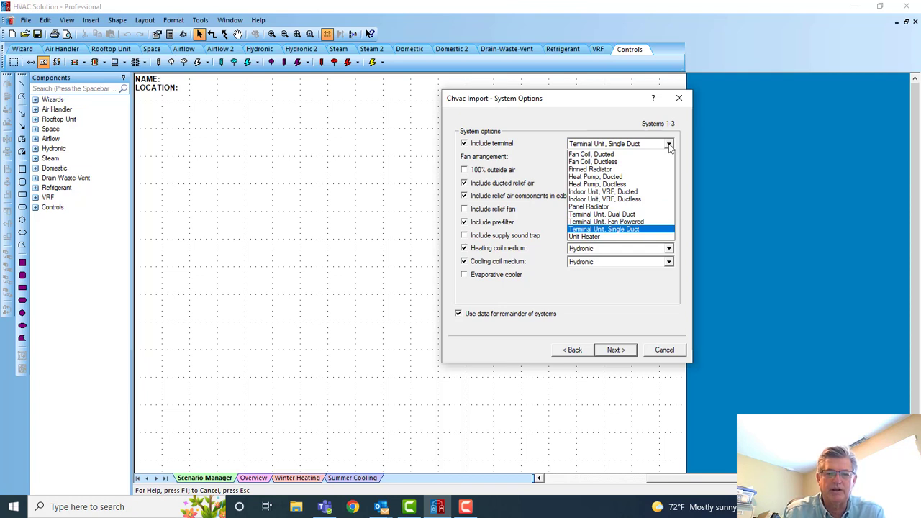
pyautogui.click(654, 229)
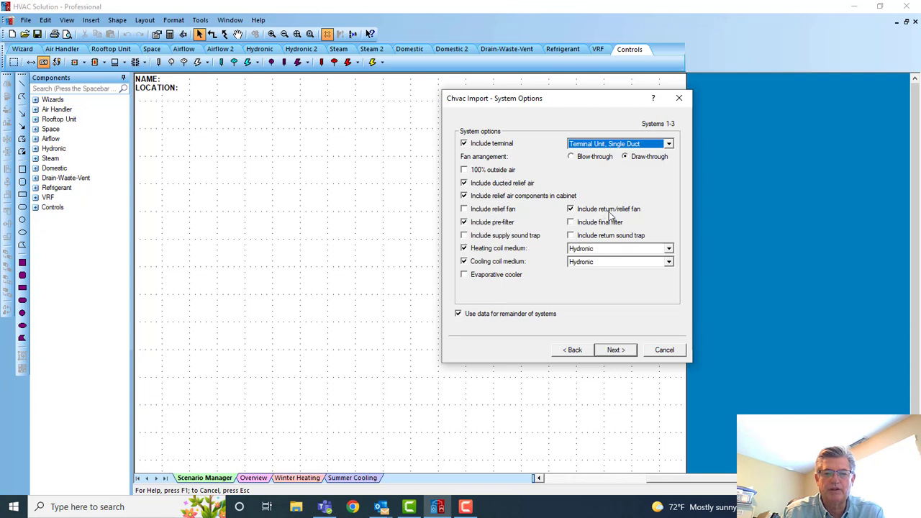
pyautogui.click(668, 250)
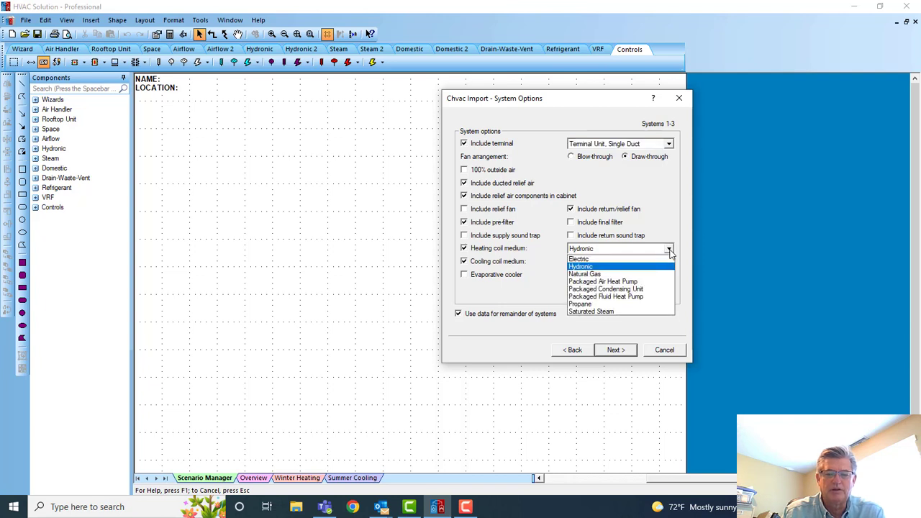
pyautogui.click(668, 250)
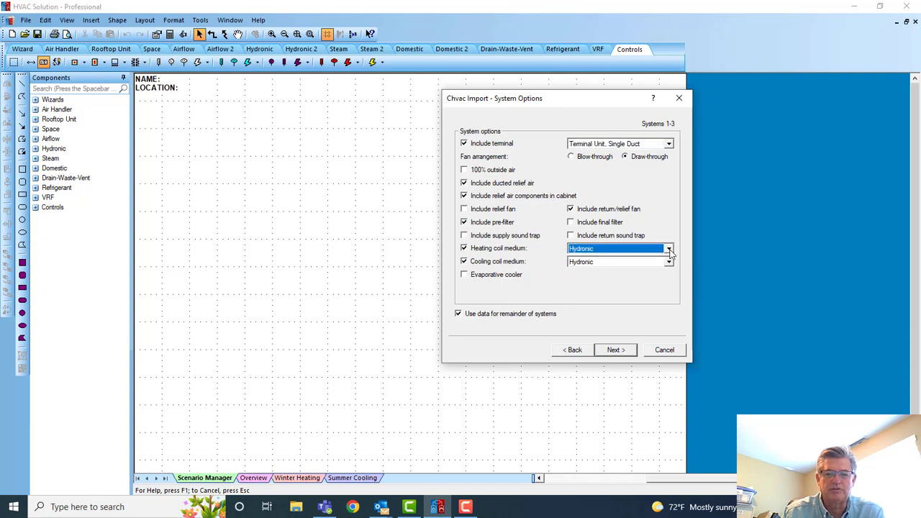
pyautogui.click(614, 350)
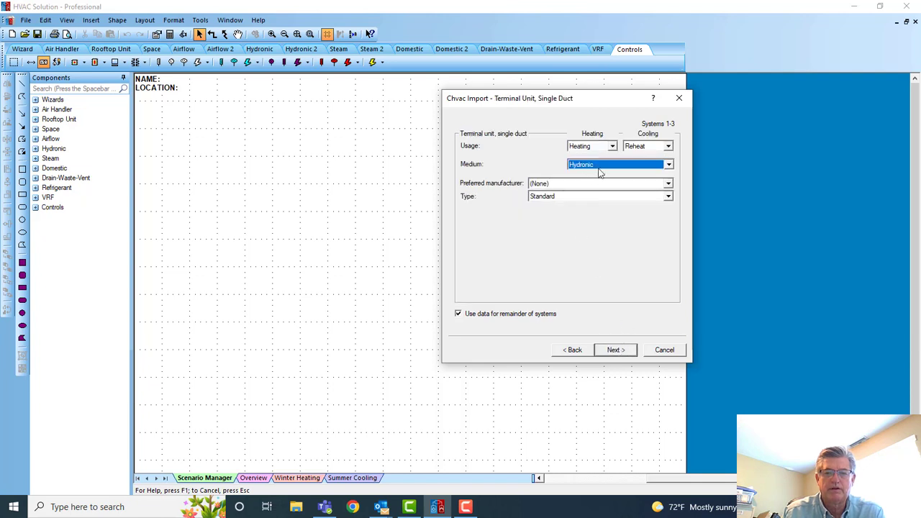
# Set the single-duct terminal unit's medium to Hydronic and its preferred manufacturer to Titus
pyautogui.click(668, 167)
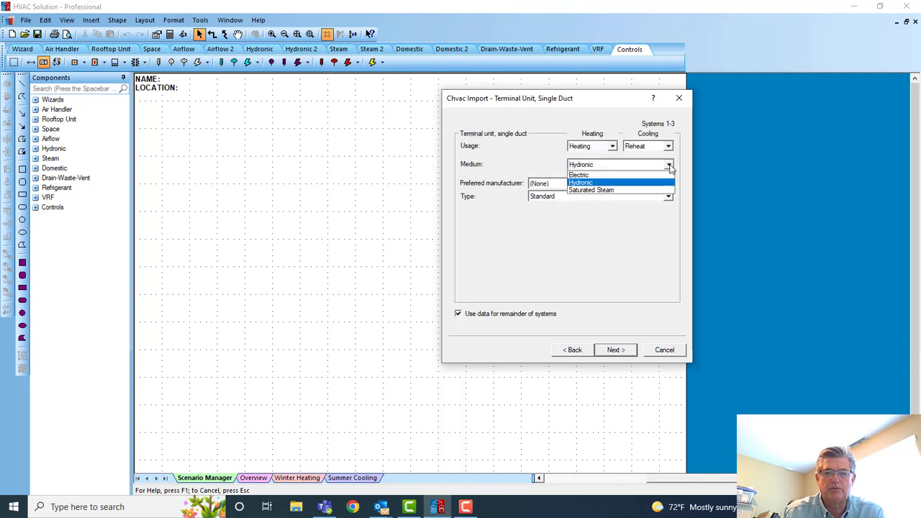
pyautogui.click(660, 182)
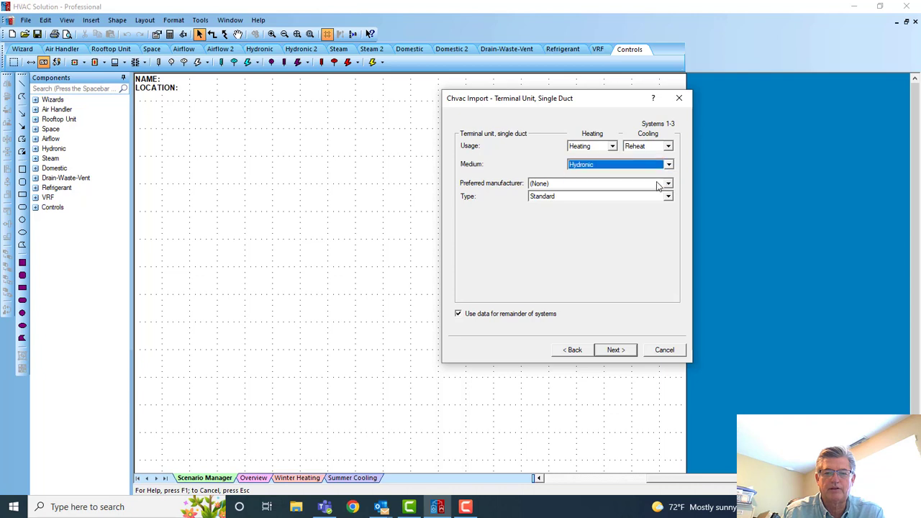
pyautogui.click(667, 184)
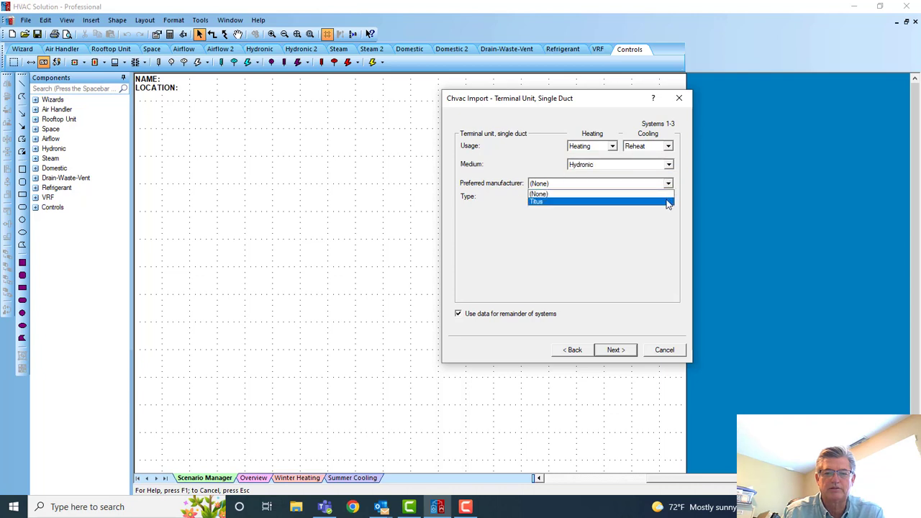
pyautogui.click(668, 202)
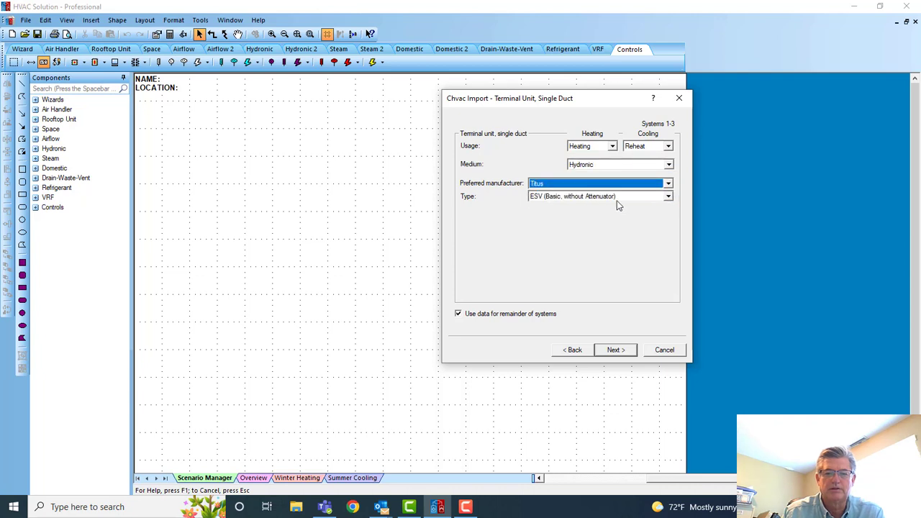
pyautogui.click(615, 350)
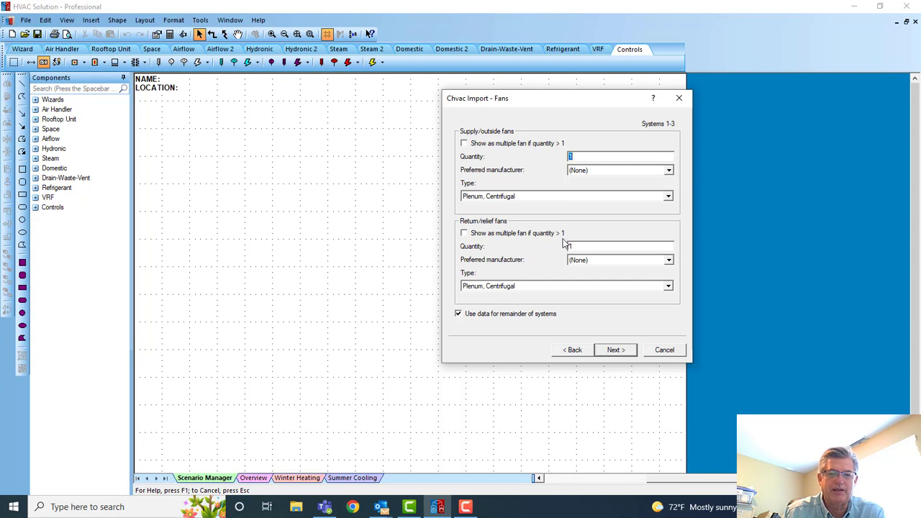
# Accept the default supply and return fan settings and keep the MERV 8 cartridge pre-filter
pyautogui.click(619, 351)
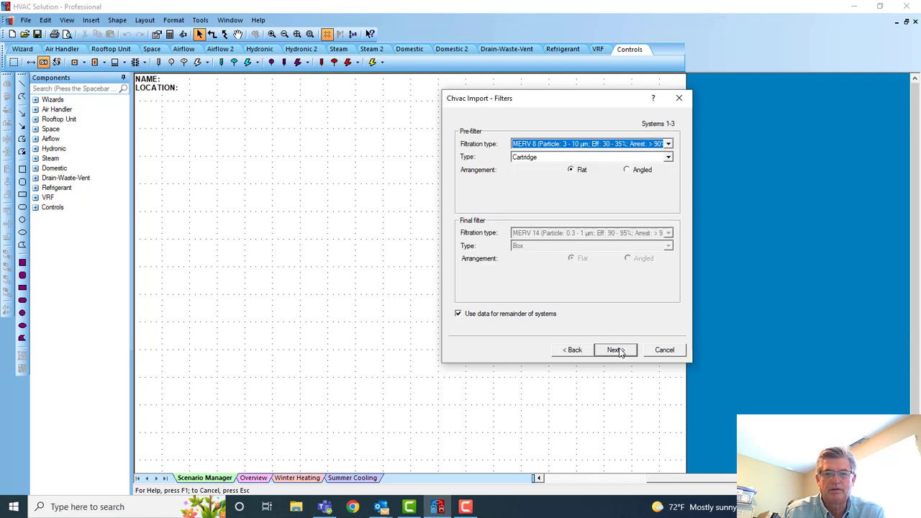
pyautogui.click(667, 144)
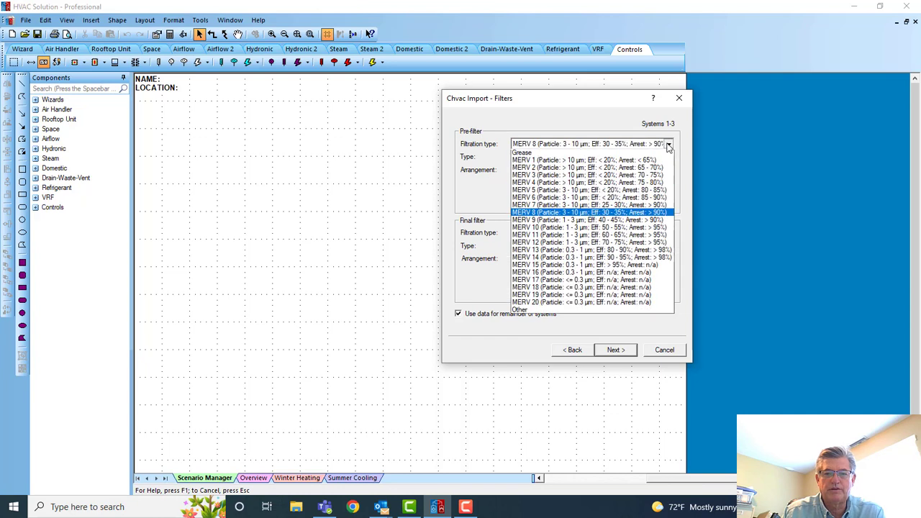
pyautogui.click(667, 144)
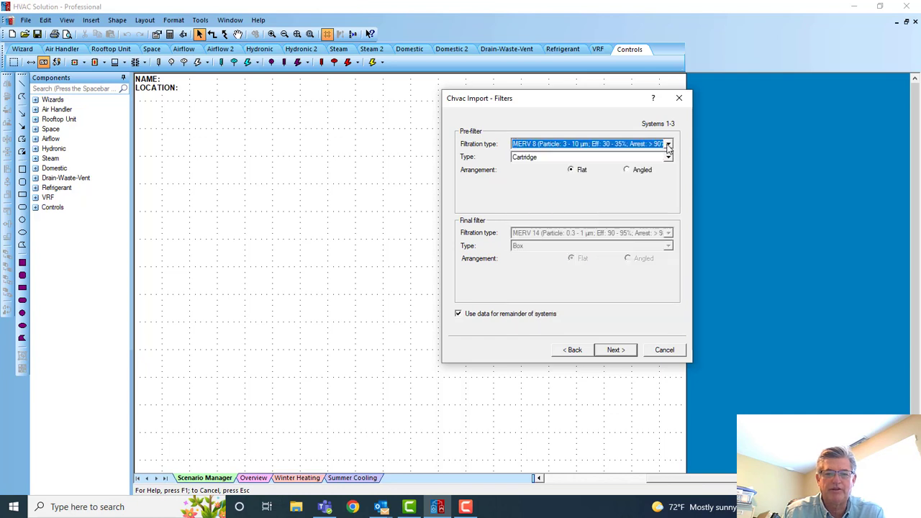
pyautogui.click(614, 351)
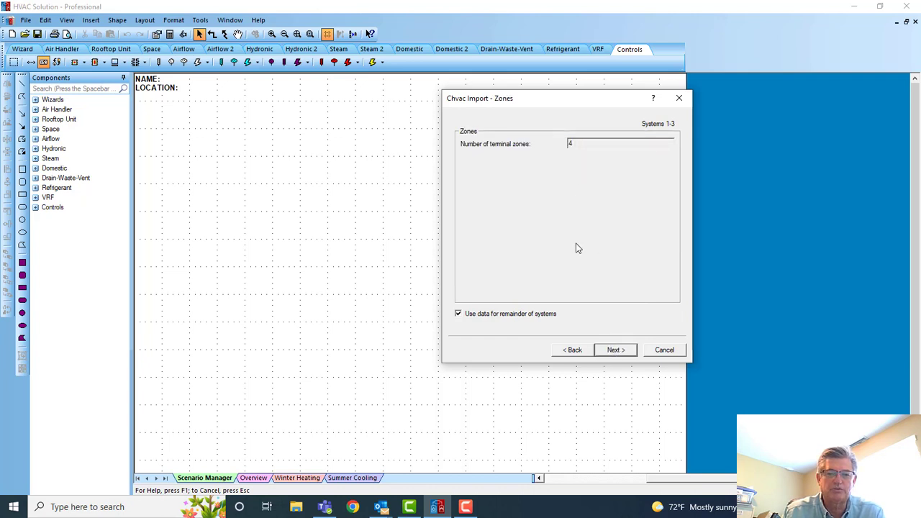
# Accept the zones and their order, use the room data for the remainder of zones, and accept the room order
pyautogui.click(614, 350)
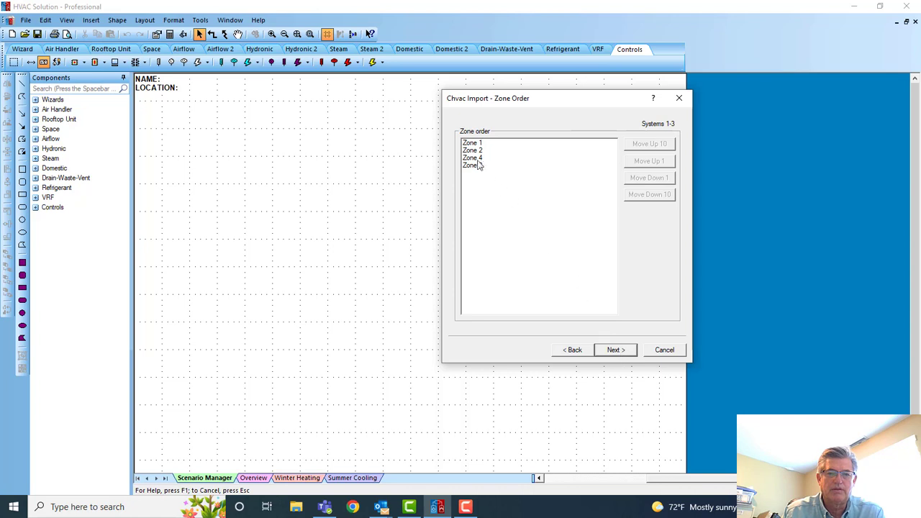
pyautogui.click(616, 350)
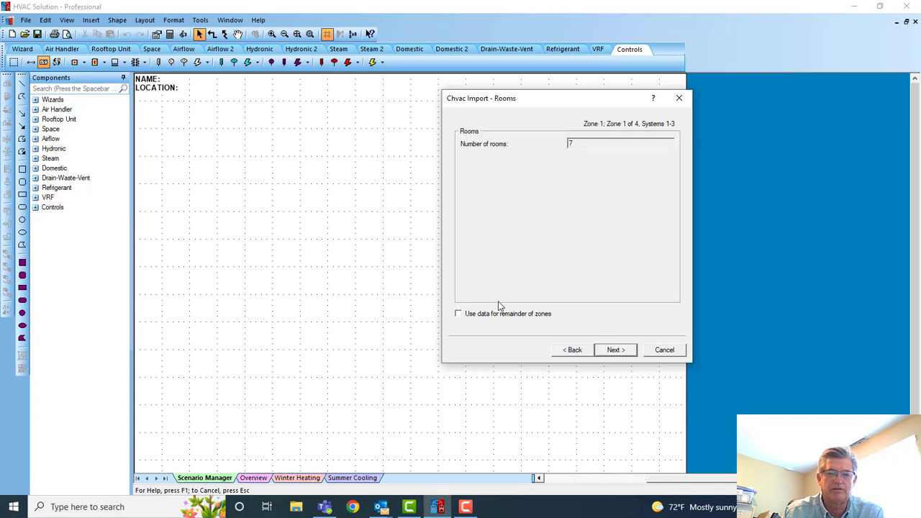
pyautogui.click(459, 314)
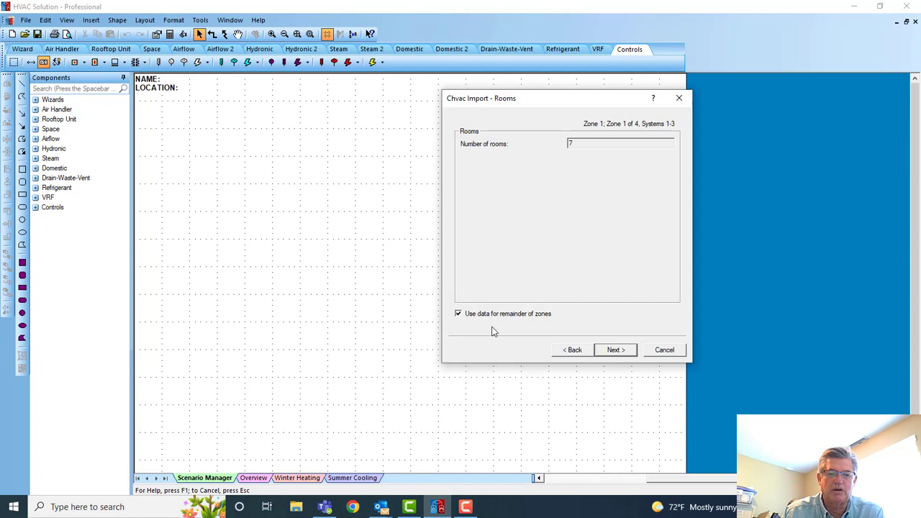
pyautogui.click(614, 351)
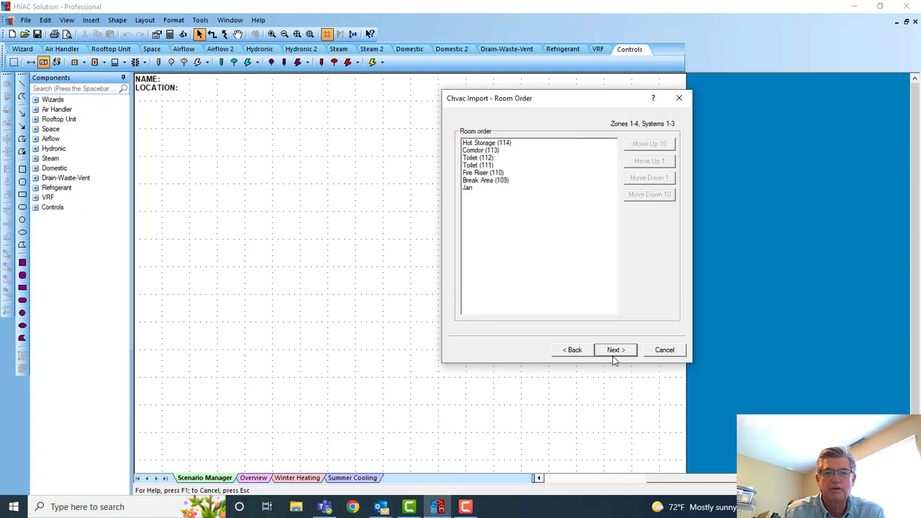
pyautogui.click(613, 356)
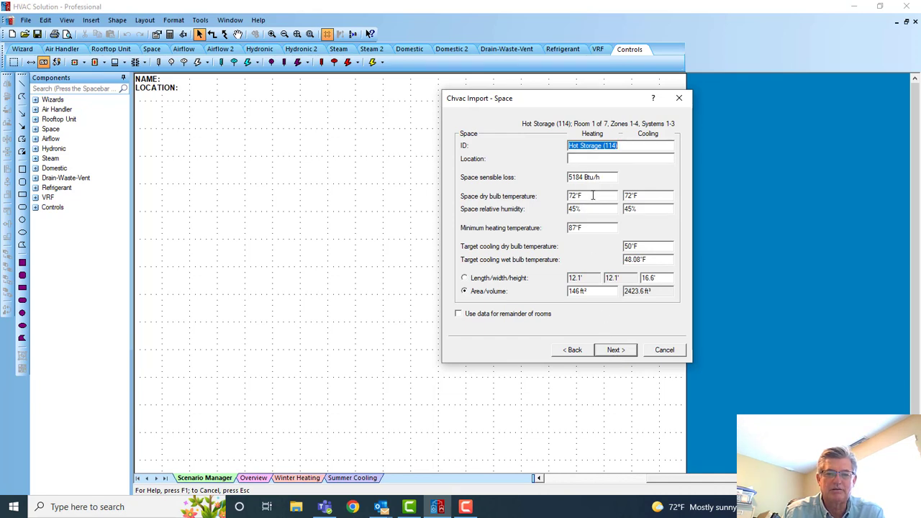
# Accept Hot Storage (114)'s space, supply, ventilation and exhaust data, keeping Input Airflow as the ventilation method
pyautogui.click(616, 351)
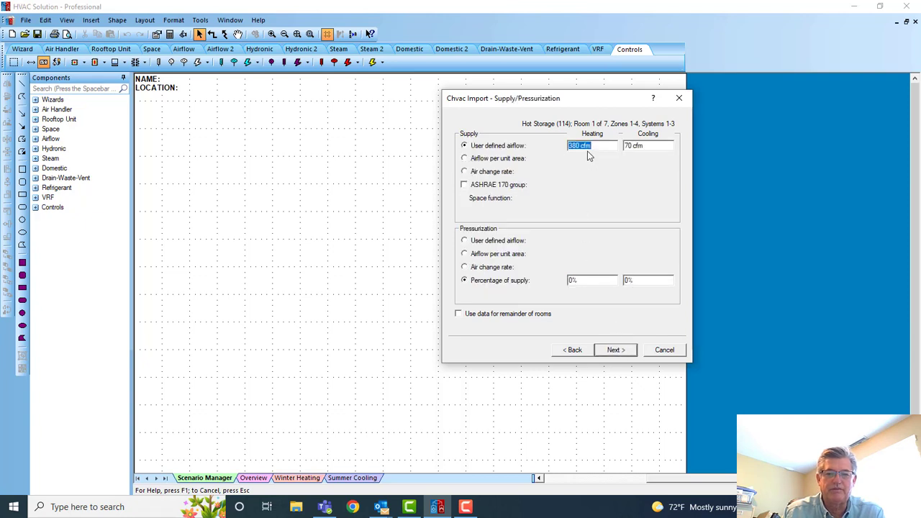
pyautogui.click(617, 352)
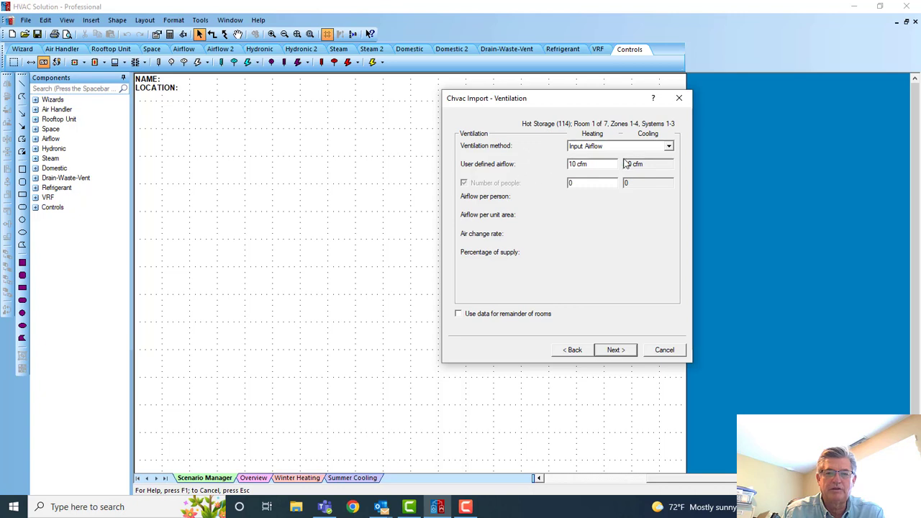
pyautogui.click(668, 147)
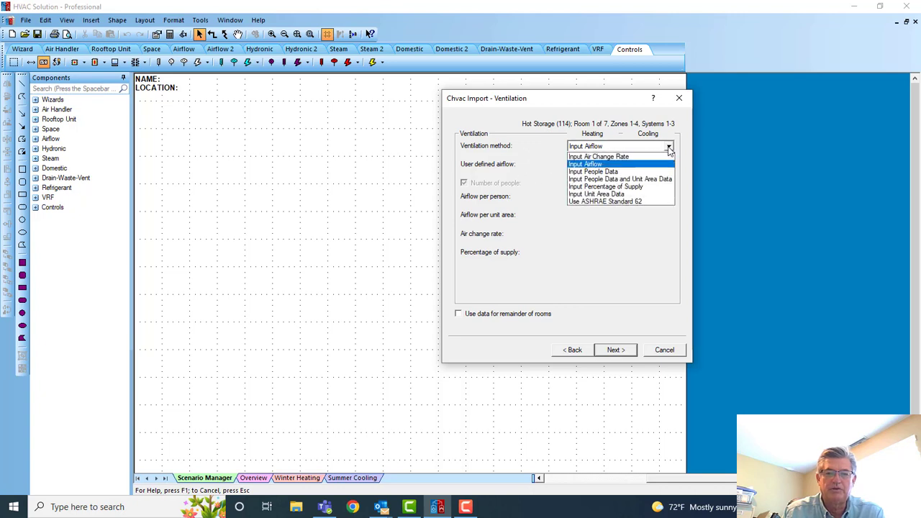
pyautogui.click(668, 148)
pyautogui.click(627, 356)
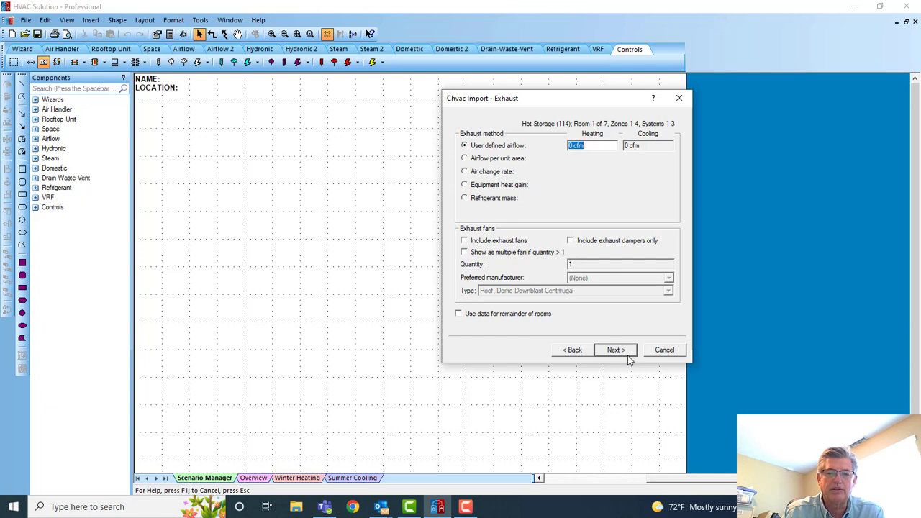
pyautogui.click(623, 351)
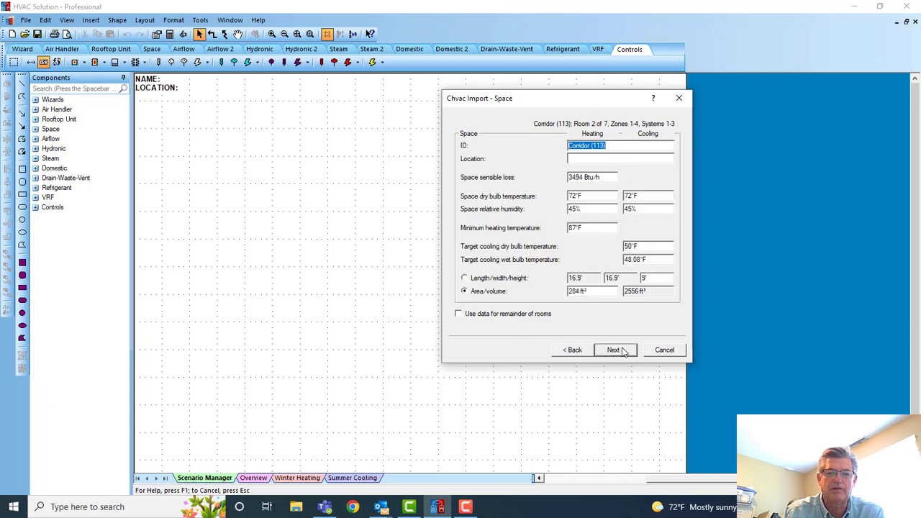
# Apply the Corridor (113) settings to the remainder of rooms, accepting the space, supply/pressurization, ventilation and exhaust data
pyautogui.click(458, 314)
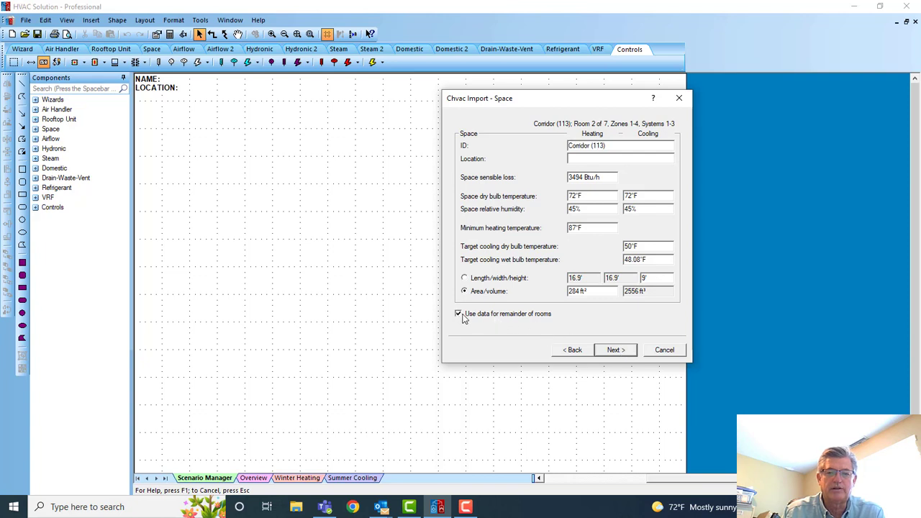
pyautogui.click(615, 351)
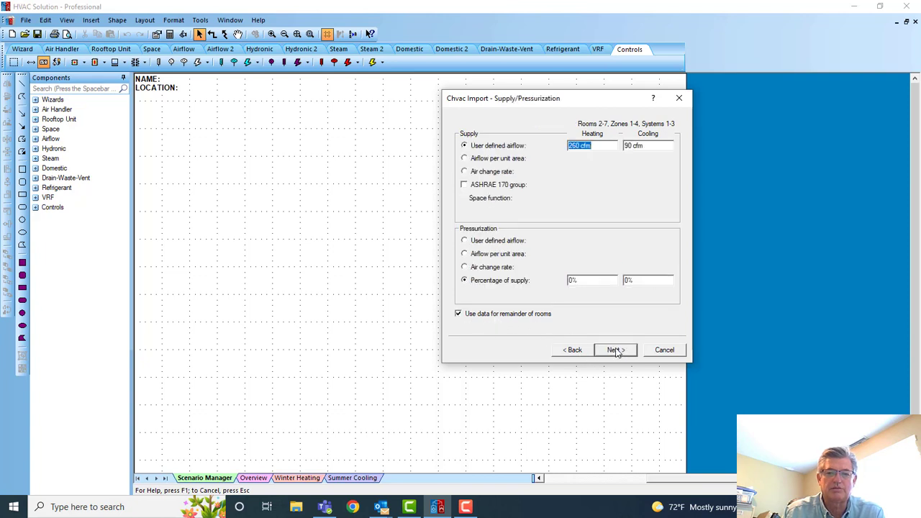
pyautogui.click(615, 351)
pyautogui.click(615, 351)
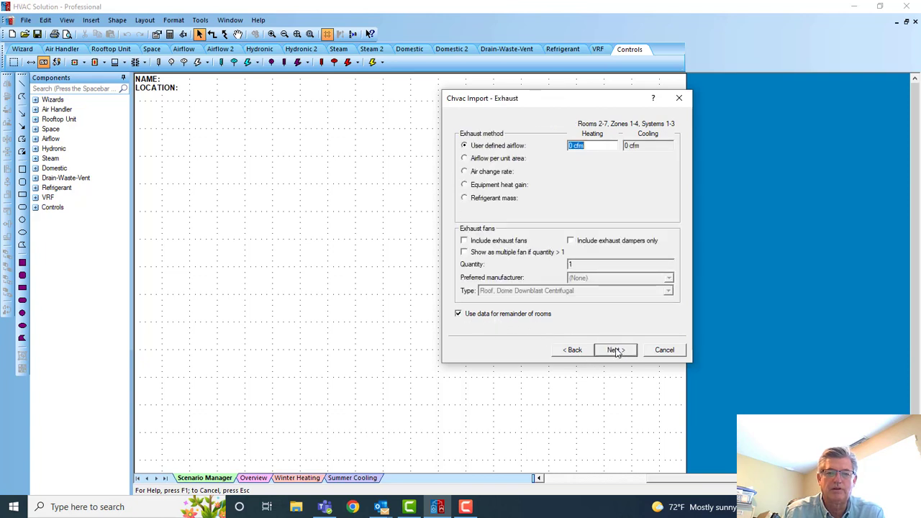
pyautogui.click(615, 351)
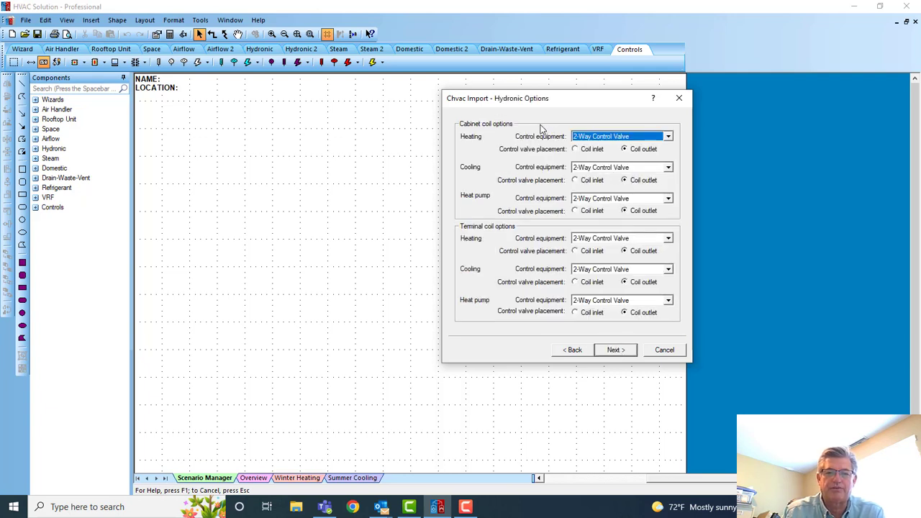
# Keep 2-way control valves at the coil outlets and accept a boiler and an air-cooled chiller as the hydronic sources
pyautogui.click(668, 136)
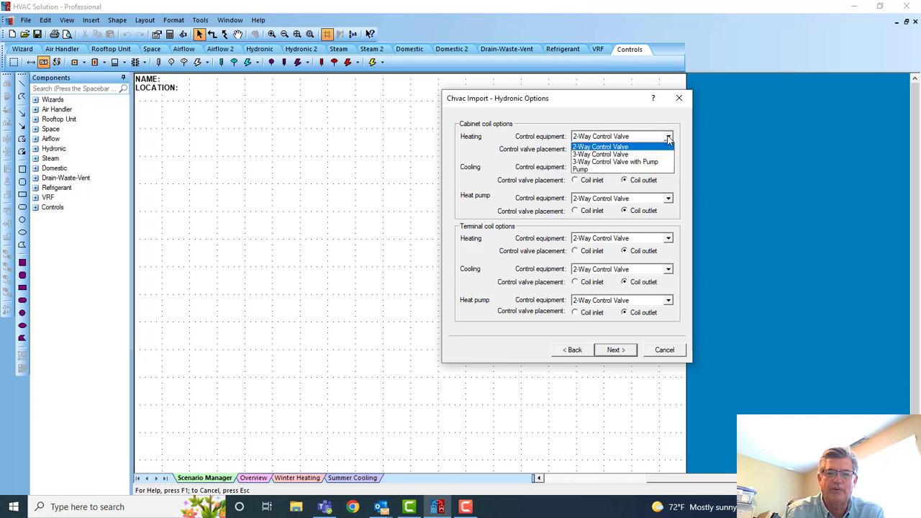
pyautogui.click(667, 137)
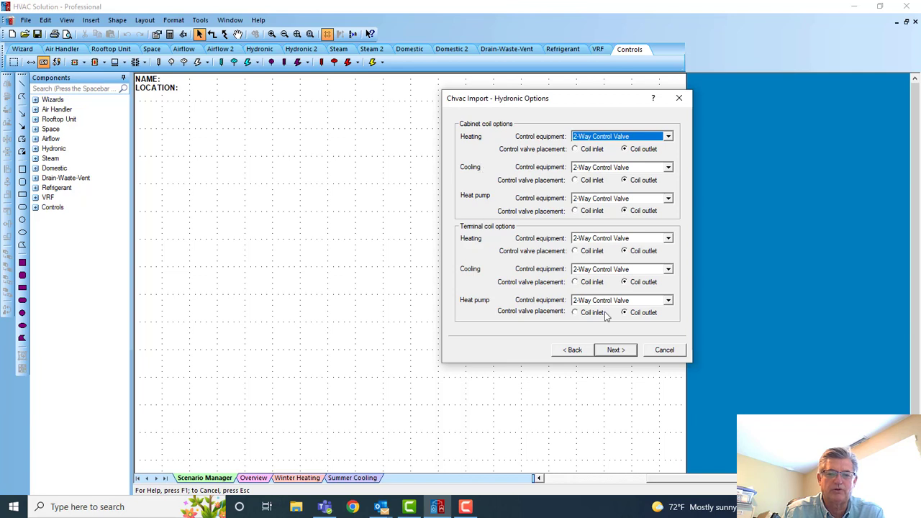
pyautogui.click(614, 349)
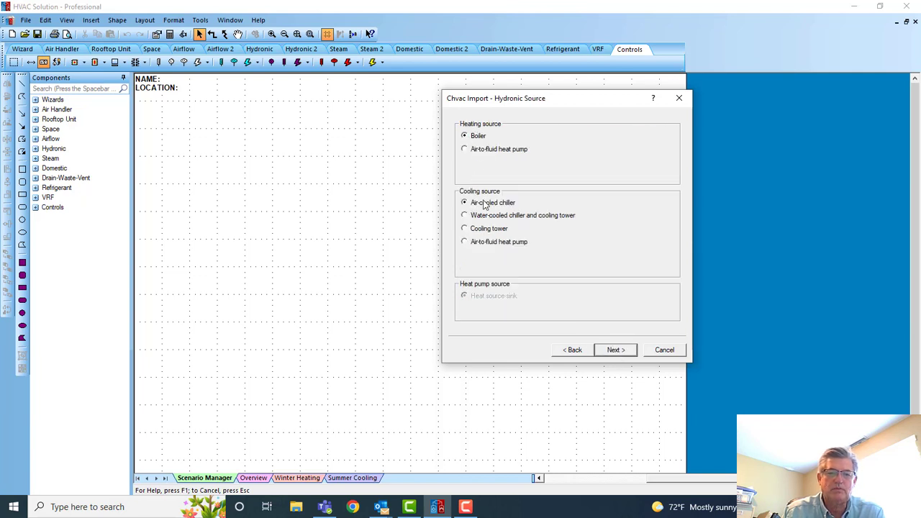
pyautogui.click(625, 351)
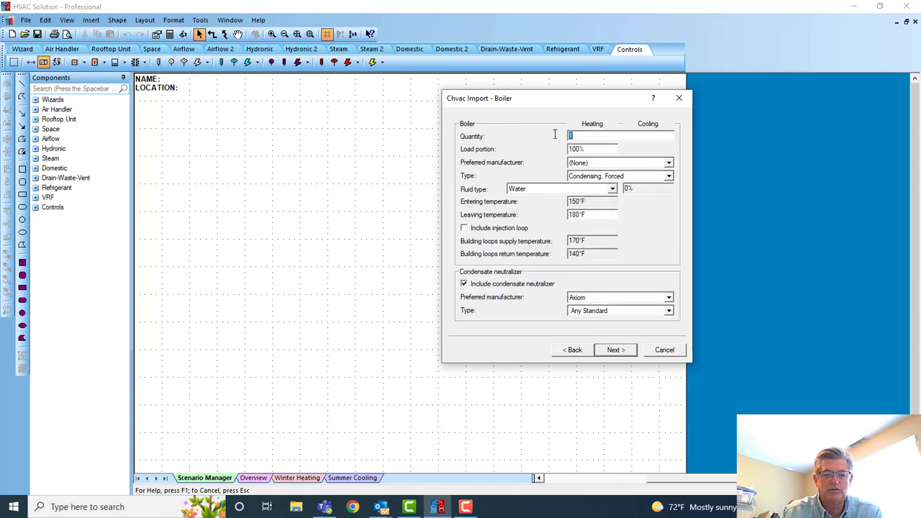
# Set the boiler quantity to 2 with a 50% load portion each and Burnham as the preferred manufacturer
pyautogui.write('2')
pyautogui.press('Tab')
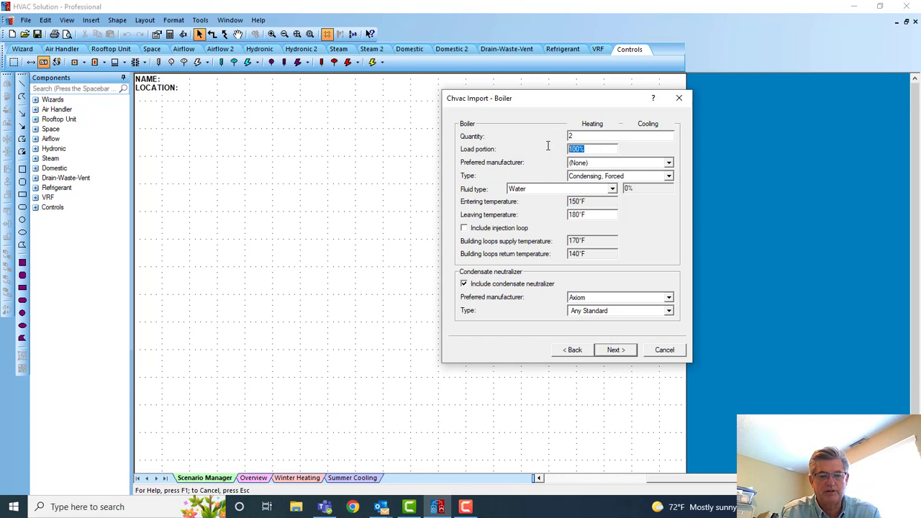
pyautogui.write('50')
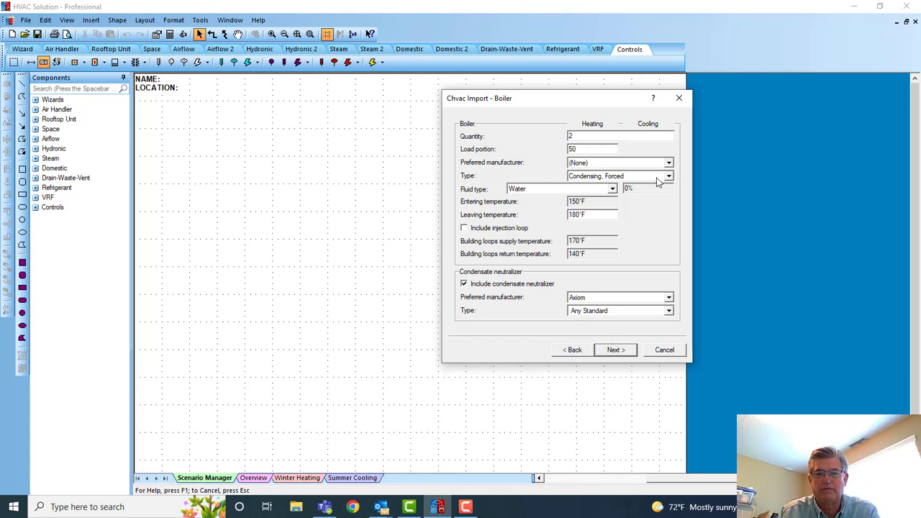
pyautogui.click(669, 164)
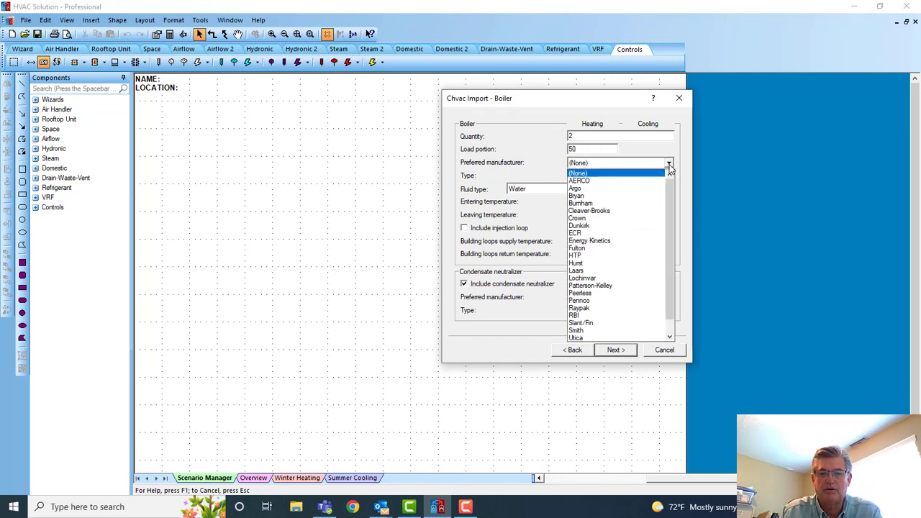
pyautogui.click(651, 204)
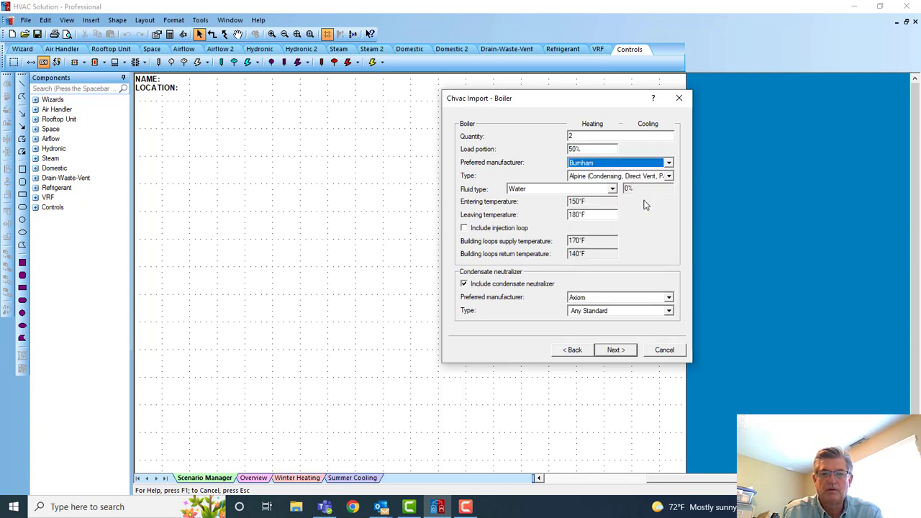
pyautogui.click(614, 349)
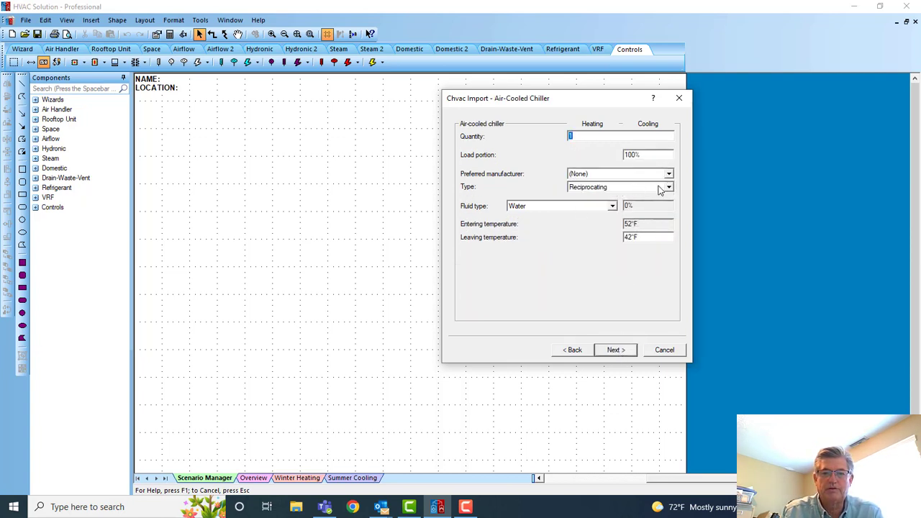
# Set the air-cooled chiller's preferred manufacturer to Aermec, keeping the NRL (Scroll, 0 Pumps) type
pyautogui.click(667, 175)
pyautogui.click(667, 187)
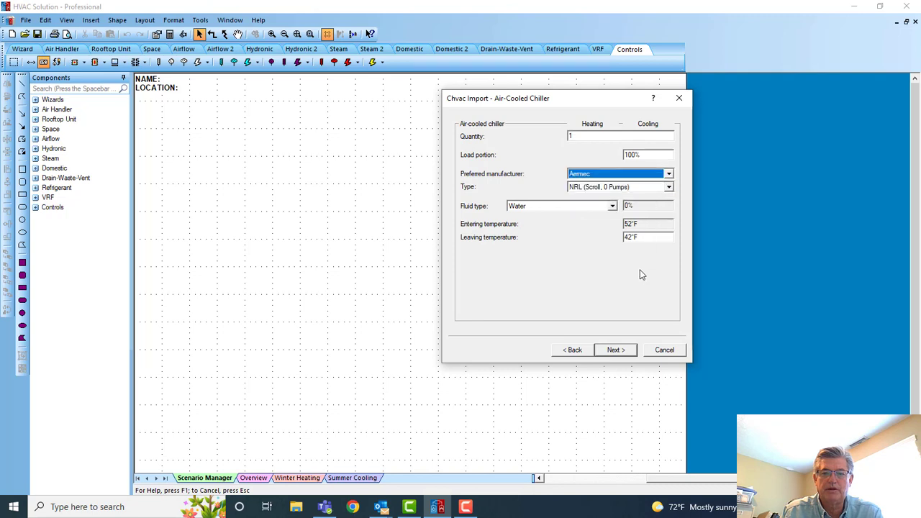
pyautogui.click(617, 350)
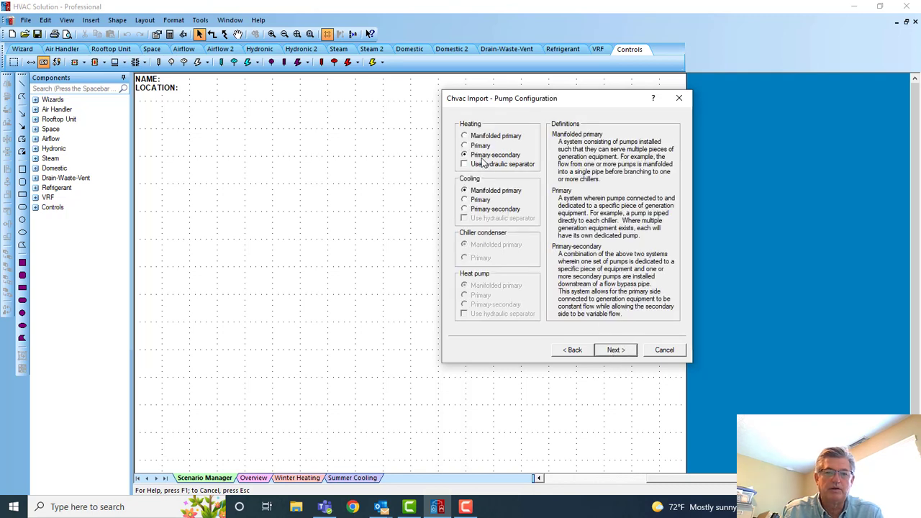
# Include a hydraulic separator in the primary-secondary heating pump configuration and keep KS Series for both the primary and secondary pumps
pyautogui.click(466, 165)
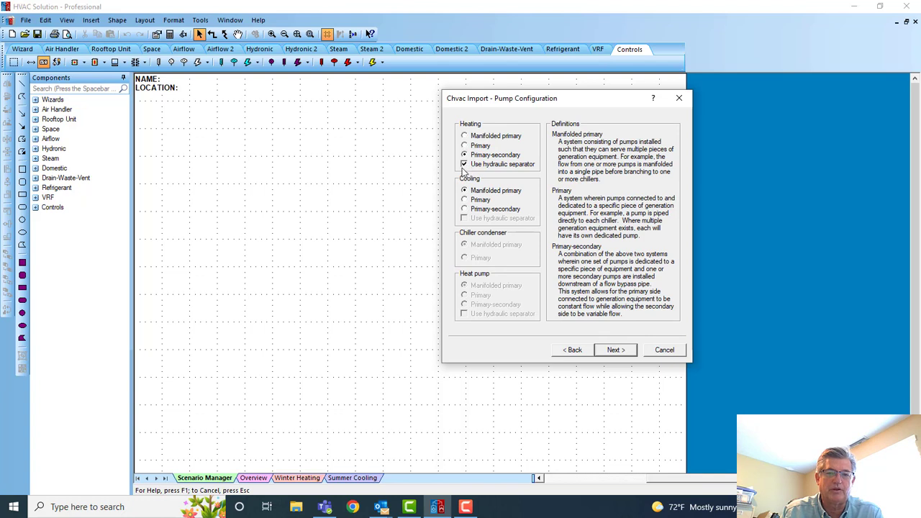
pyautogui.click(614, 351)
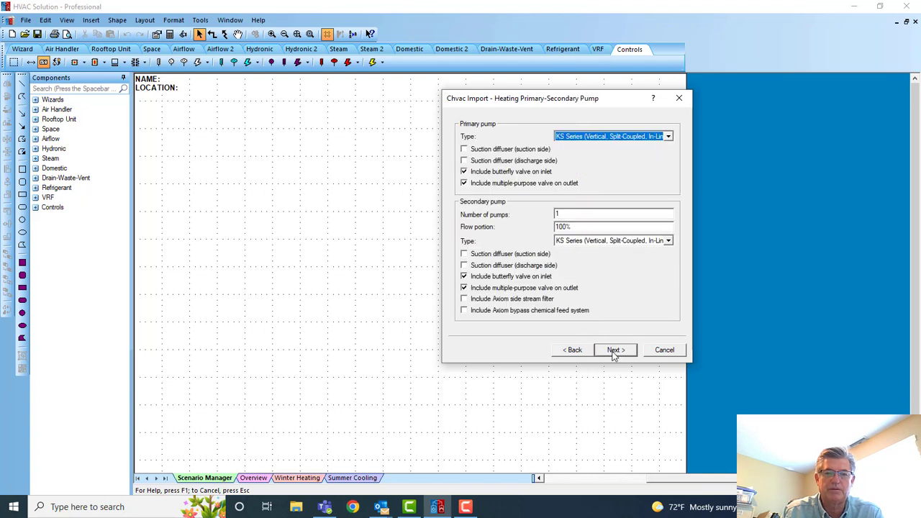
pyautogui.click(667, 137)
pyautogui.click(667, 137)
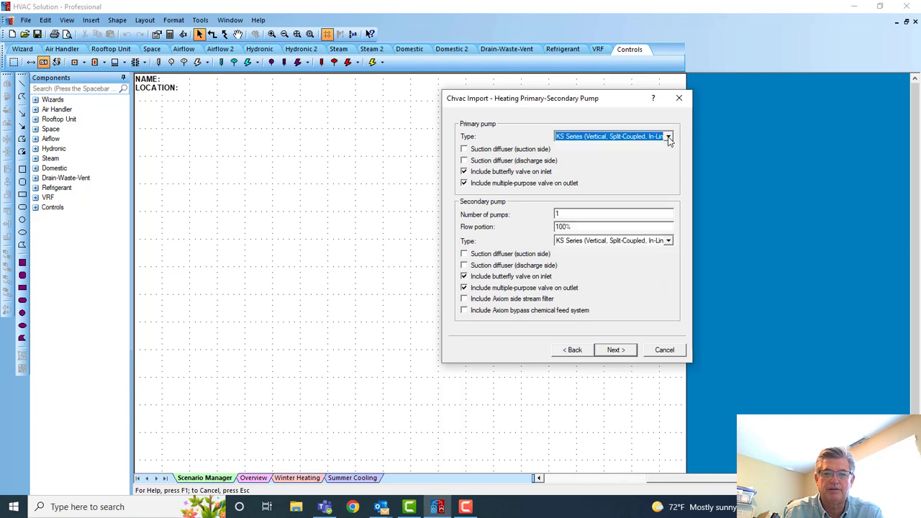
pyautogui.click(623, 350)
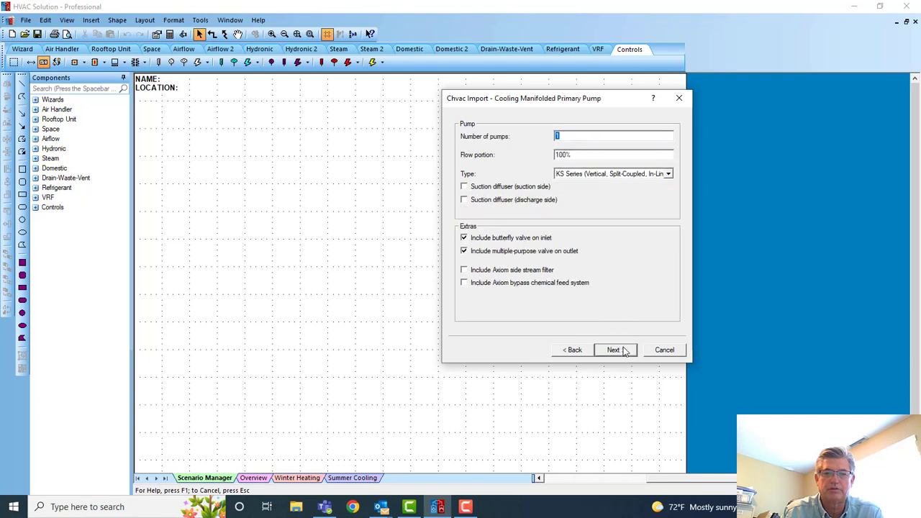
# Accept the default cooling pump, expansion tanks, air separators and coil orders, and finish the Chvac import
pyautogui.click(623, 350)
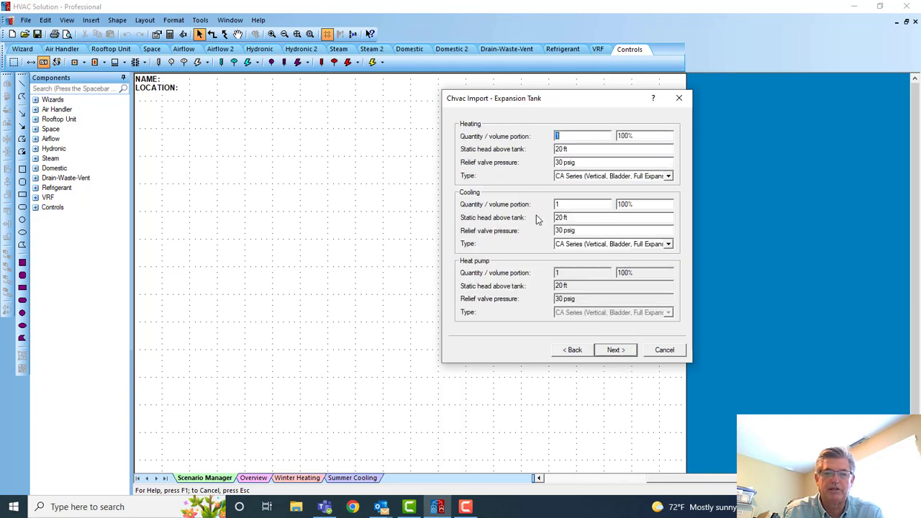
pyautogui.click(621, 351)
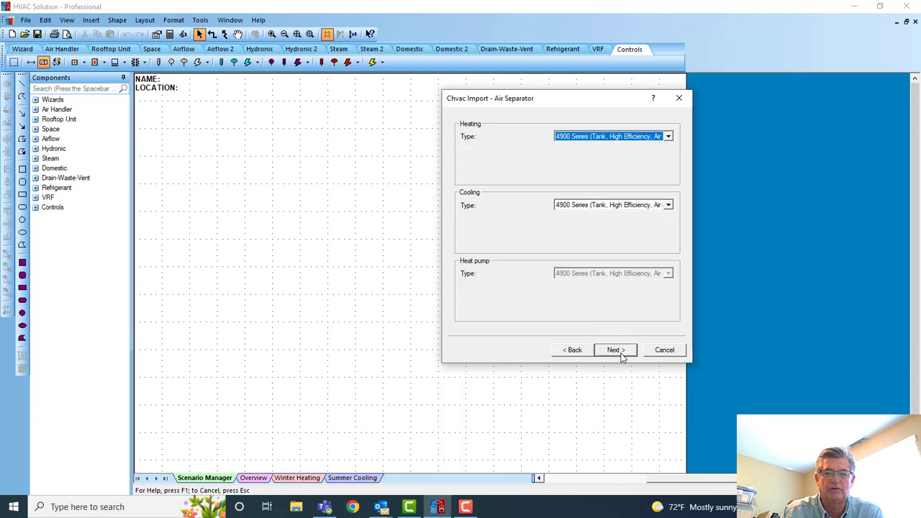
pyautogui.click(621, 352)
pyautogui.click(621, 352)
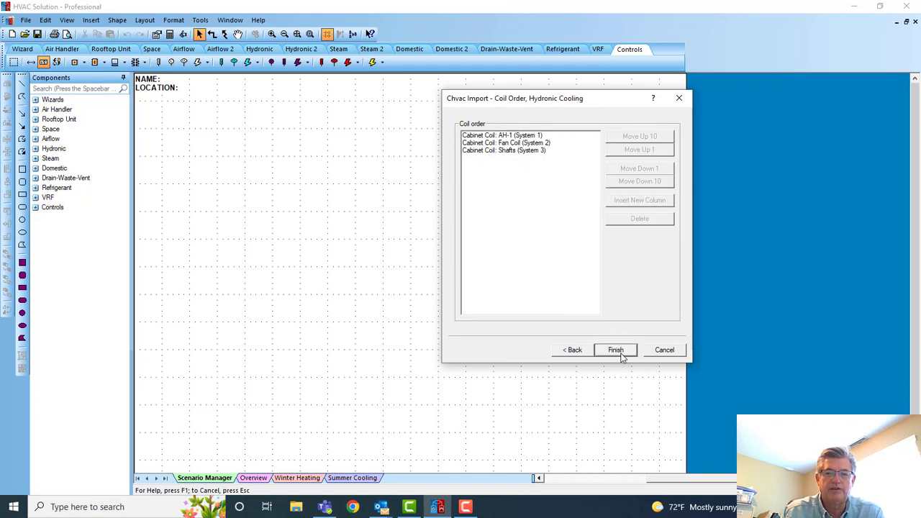
pyautogui.click(616, 350)
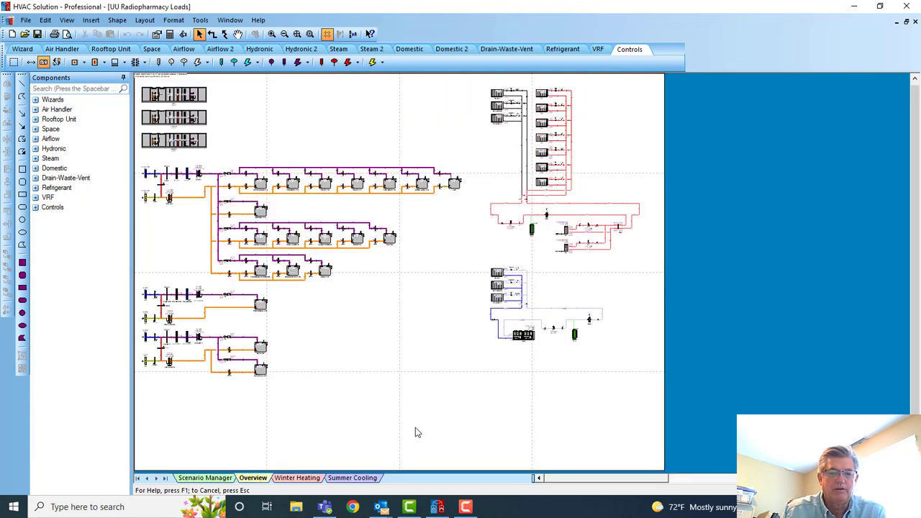
# Examine the imported air handlers, airflow schematics with their rooms, and the heating coil piping on the Overview sheet
pyautogui.scroll(2, 190, 210)
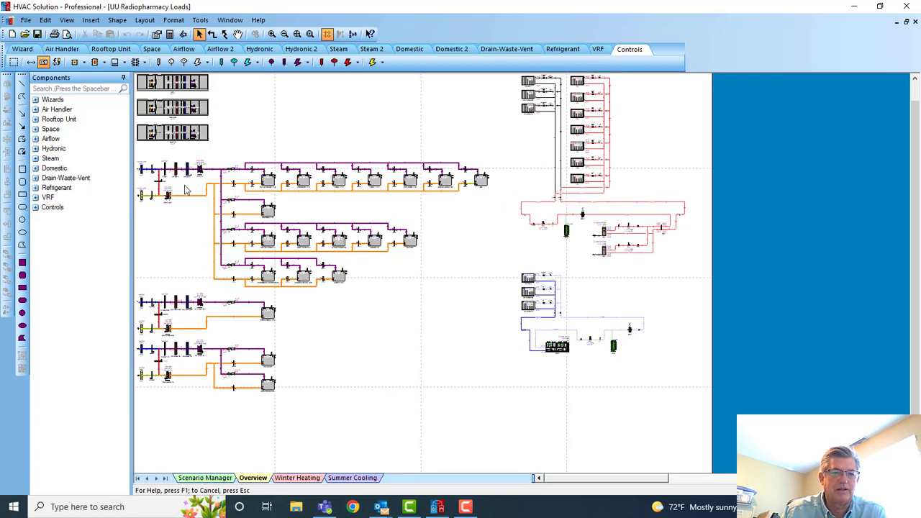
pyautogui.scroll(1, 187, 183)
pyautogui.scroll(3, 243, 142)
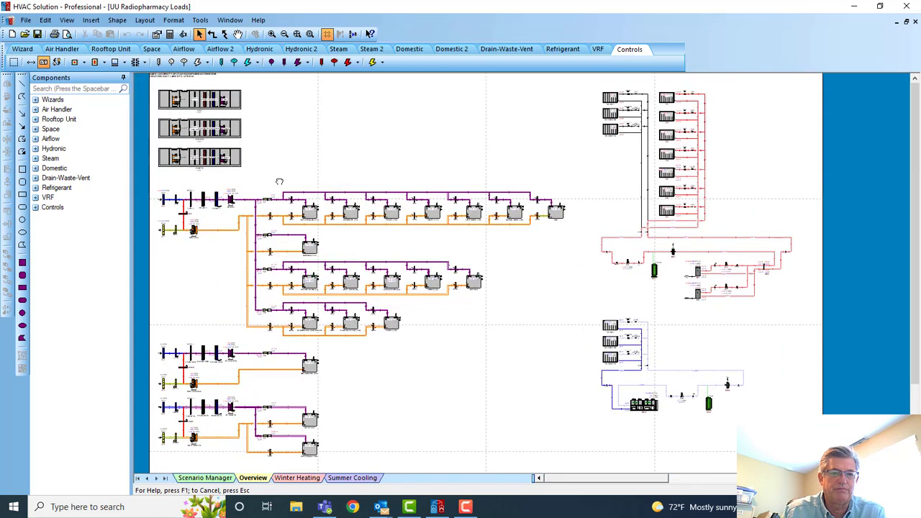
pyautogui.scroll(1, 243, 134)
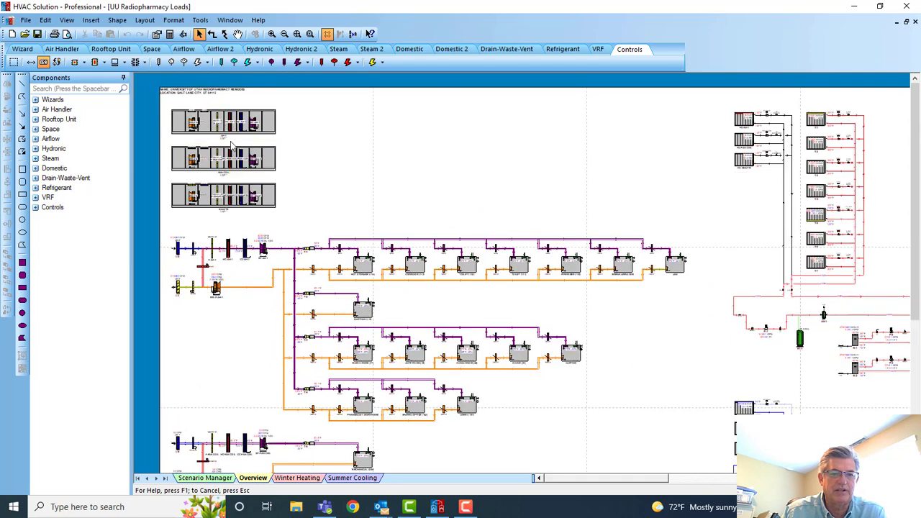
pyautogui.scroll(-2, 382, 173)
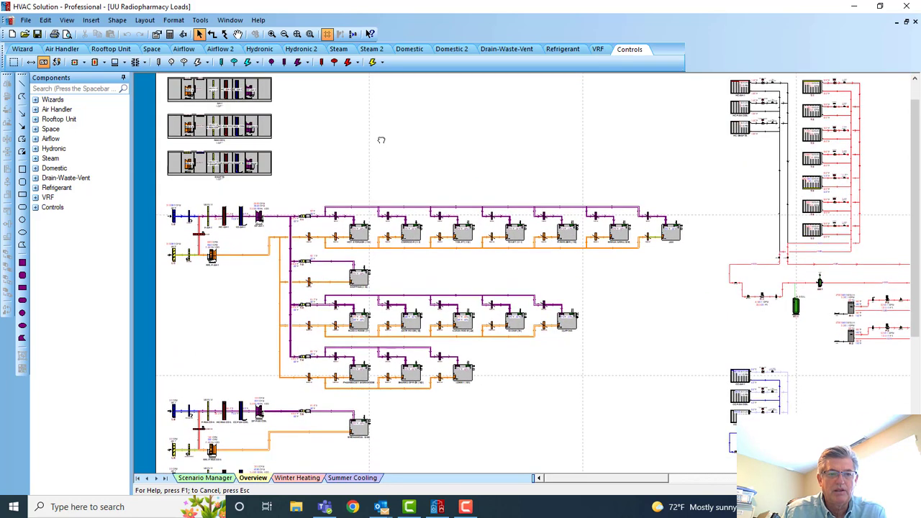
pyautogui.scroll(1, 286, 207)
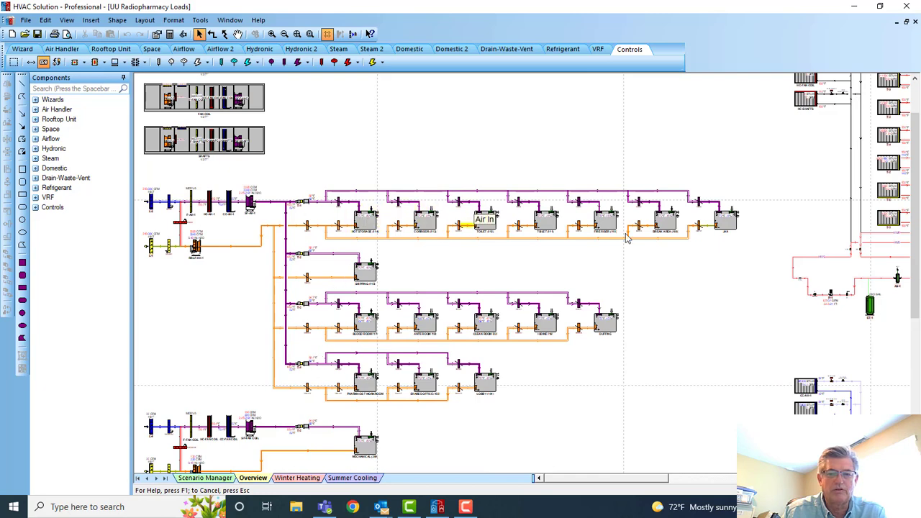
pyautogui.scroll(-2, 651, 271)
pyautogui.moveTo(667, 293); pyautogui.dragTo(583, 349)
pyautogui.scroll(5, 708, 279)
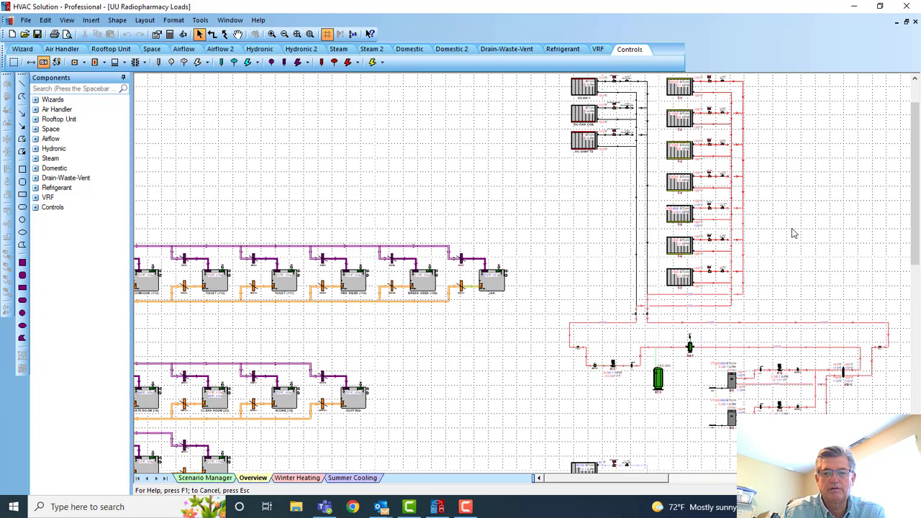
pyautogui.moveTo(793, 228); pyautogui.dragTo(614, 255)
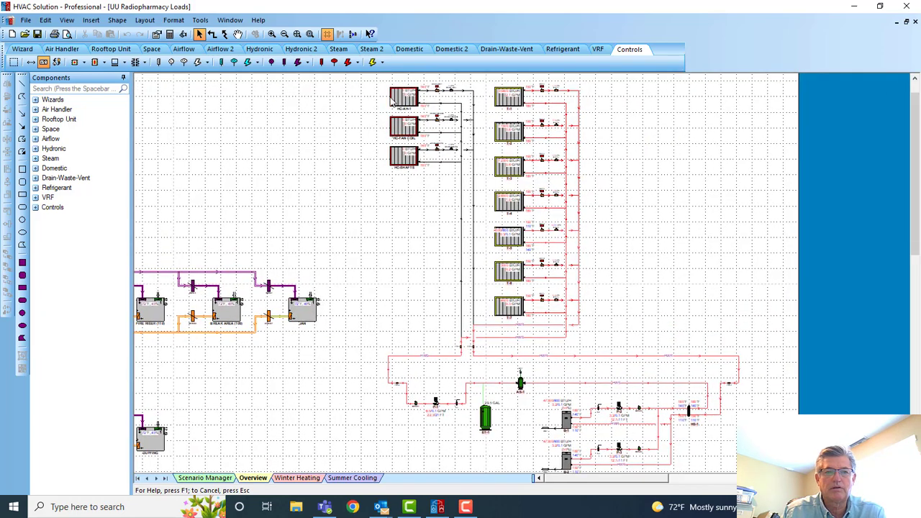
# Hide the drawing grid and show the equipment associated with primary pump P-2 at boiler B-1
pyautogui.click(328, 33)
pyautogui.moveTo(726, 249); pyautogui.dragTo(680, 141)
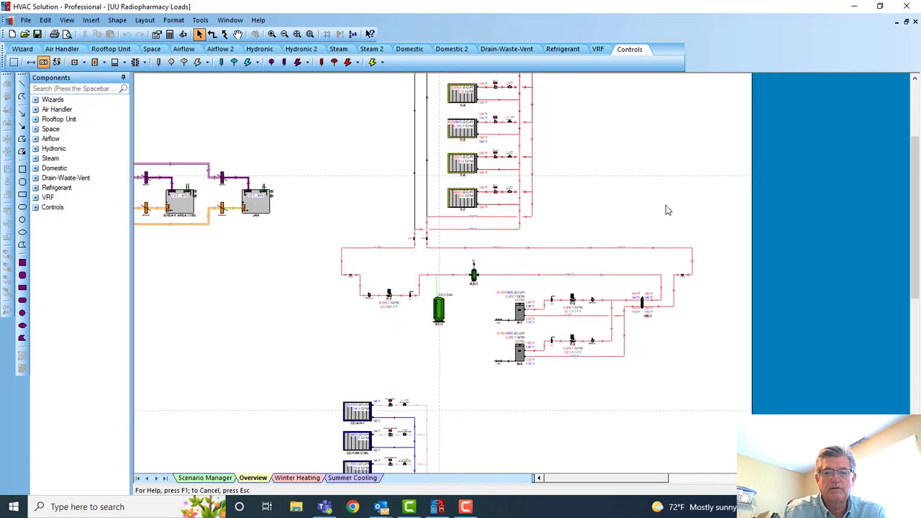
pyautogui.scroll(3, 646, 369)
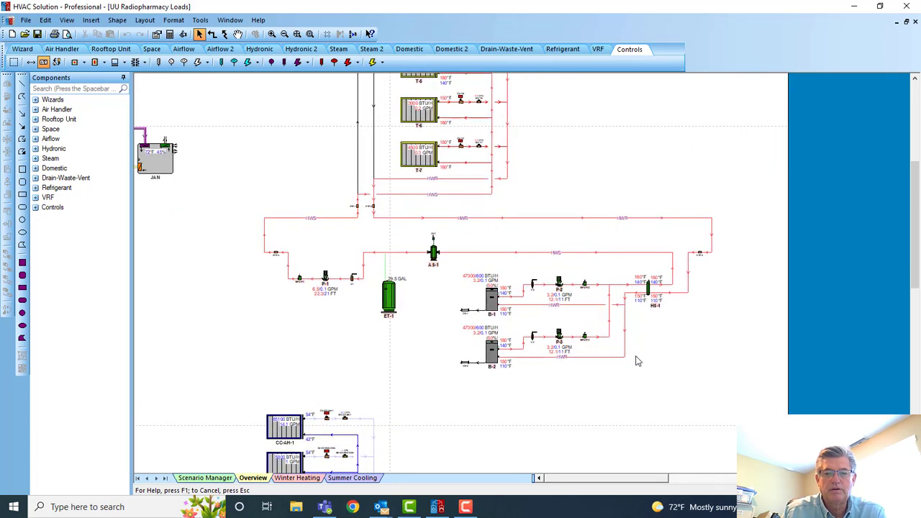
pyautogui.moveTo(653, 367); pyautogui.dragTo(643, 333)
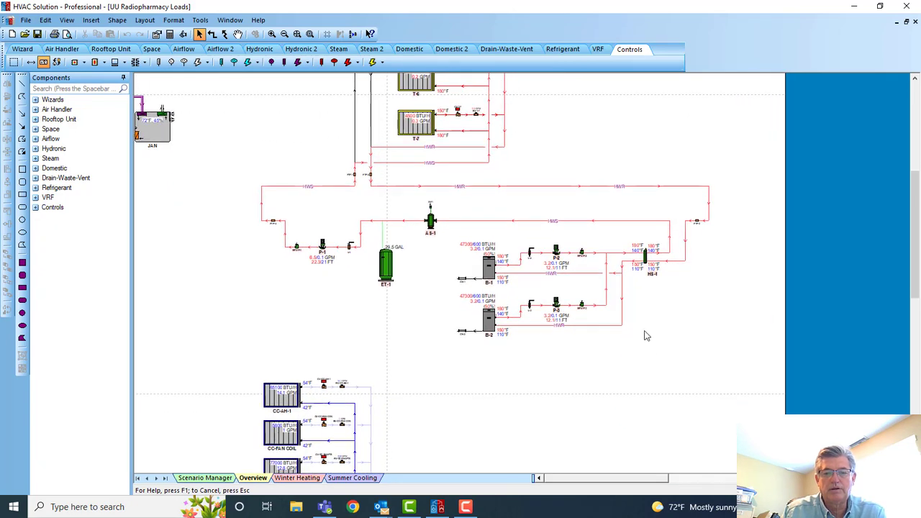
pyautogui.rightClick(555, 253)
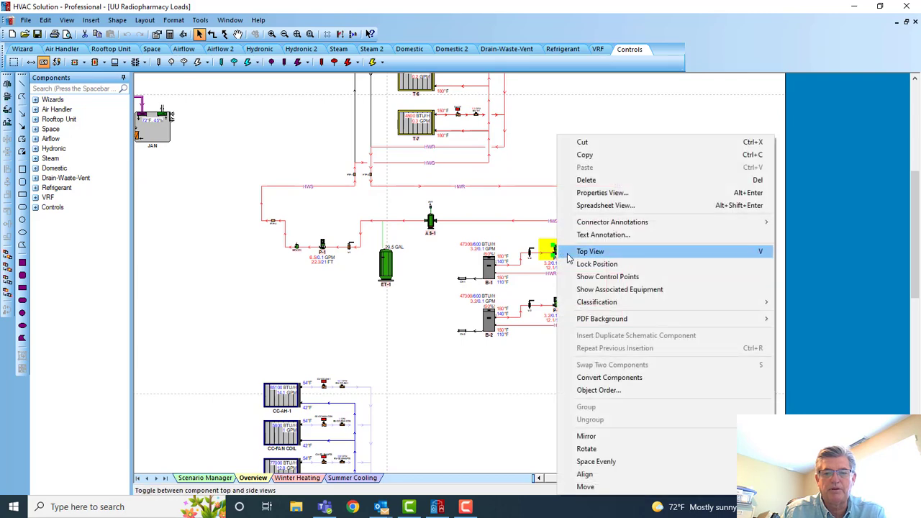
pyautogui.click(589, 289)
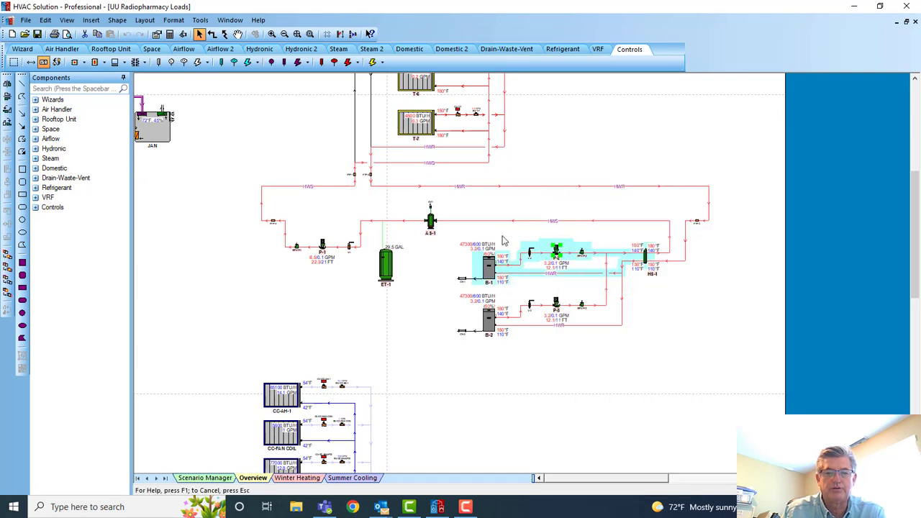
# Show the equipment associated with secondary heating pump P-1
pyautogui.rightClick(320, 245)
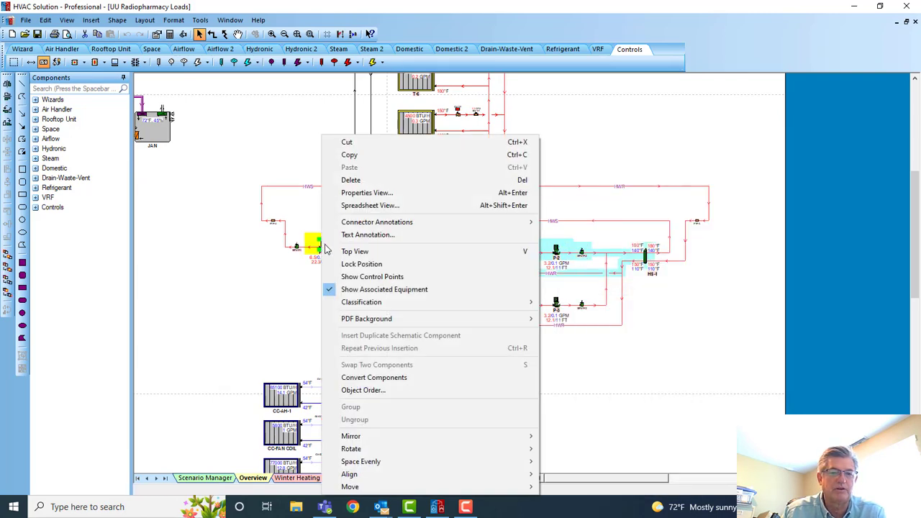
pyautogui.click(367, 289)
# Select the chilled water piping around chiller CH-1 and annotate its pipes with their diameters
pyautogui.scroll(-5, 233, 302)
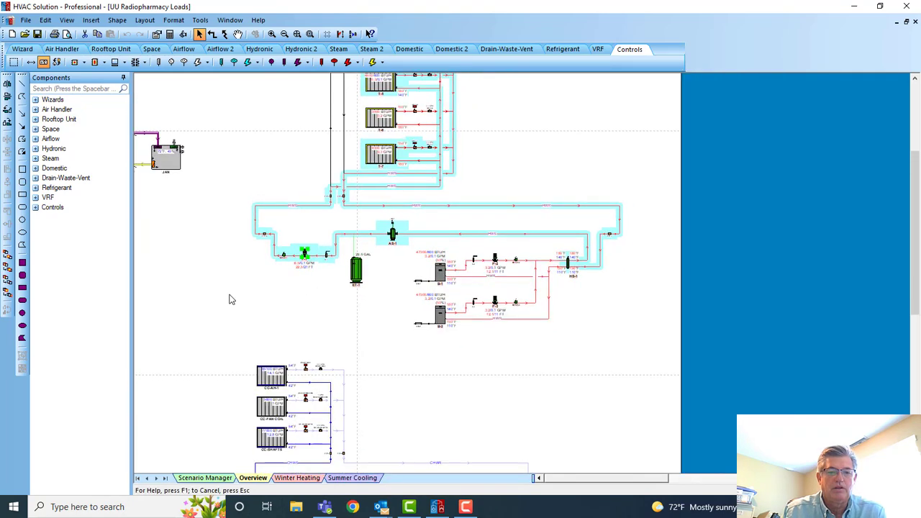
pyautogui.moveTo(239, 315); pyautogui.dragTo(335, 166)
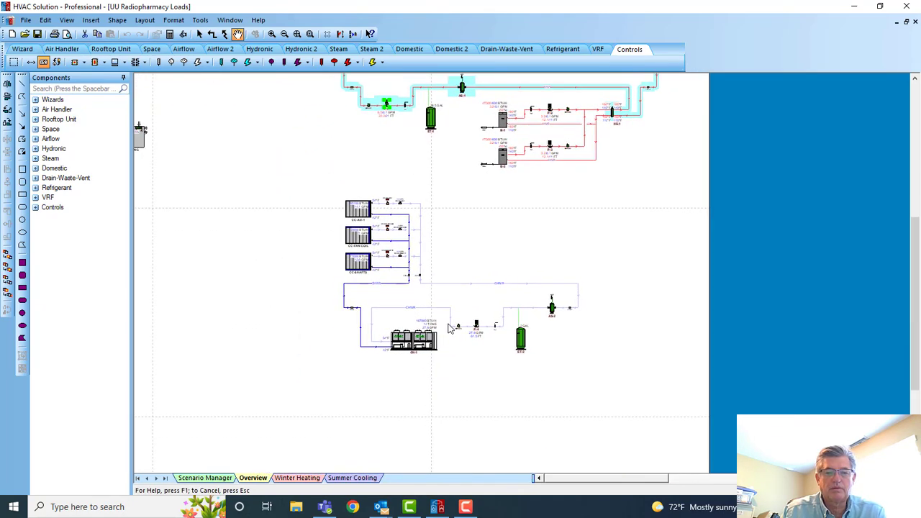
pyautogui.scroll(2, 436, 334)
pyautogui.scroll(2, 425, 344)
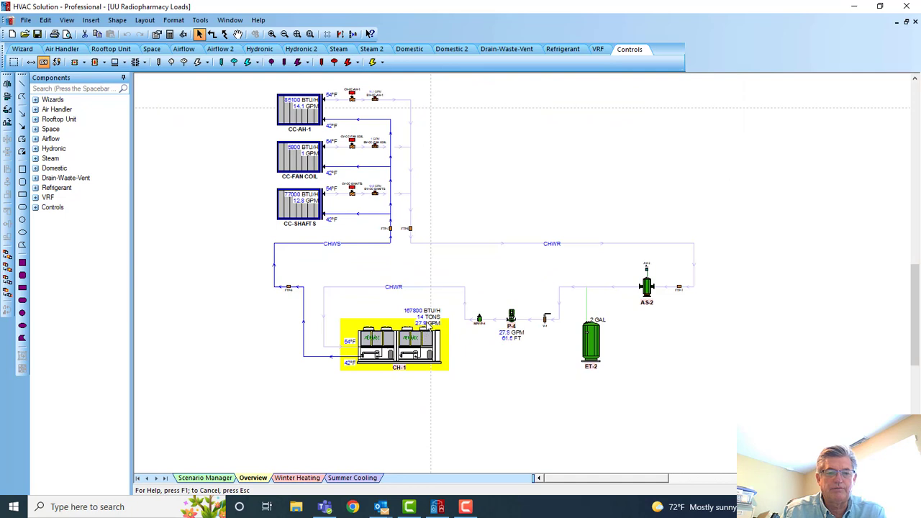
pyautogui.moveTo(213, 168); pyautogui.dragTo(727, 352)
pyautogui.rightClick(585, 208)
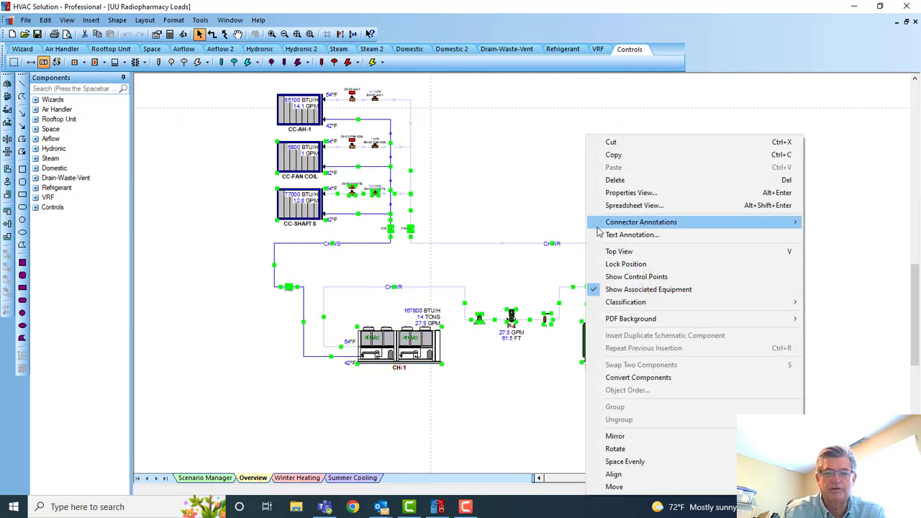
pyautogui.moveTo(609, 226)
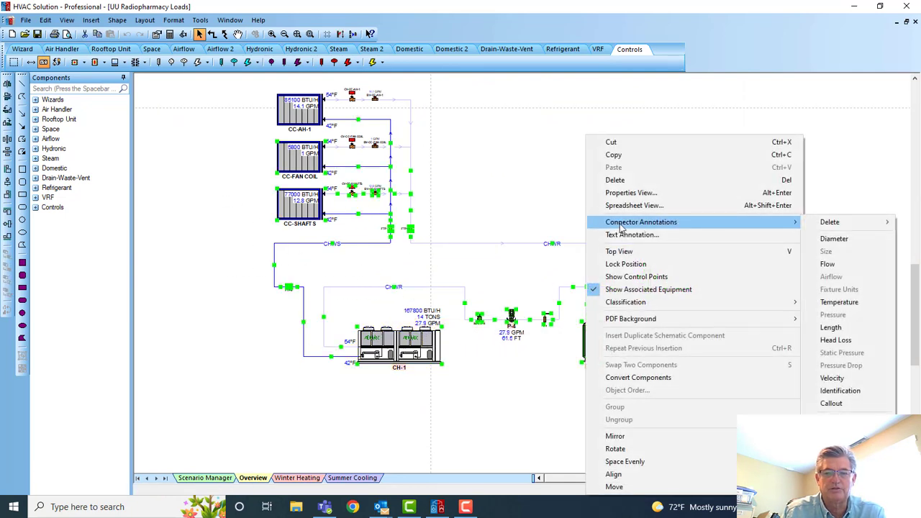
pyautogui.click(833, 240)
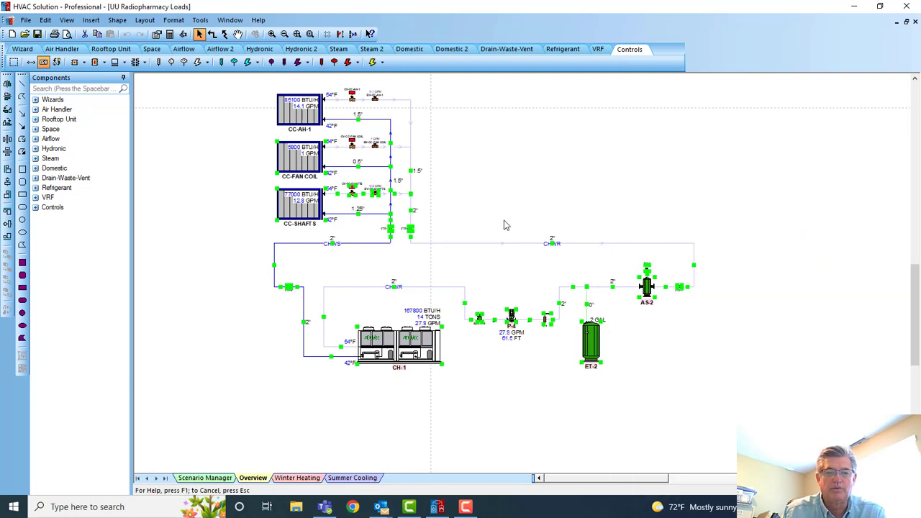
# Look over the airflow and hydronic schematics together and check which load file formats can be imported
pyautogui.scroll(-5, 285, 255)
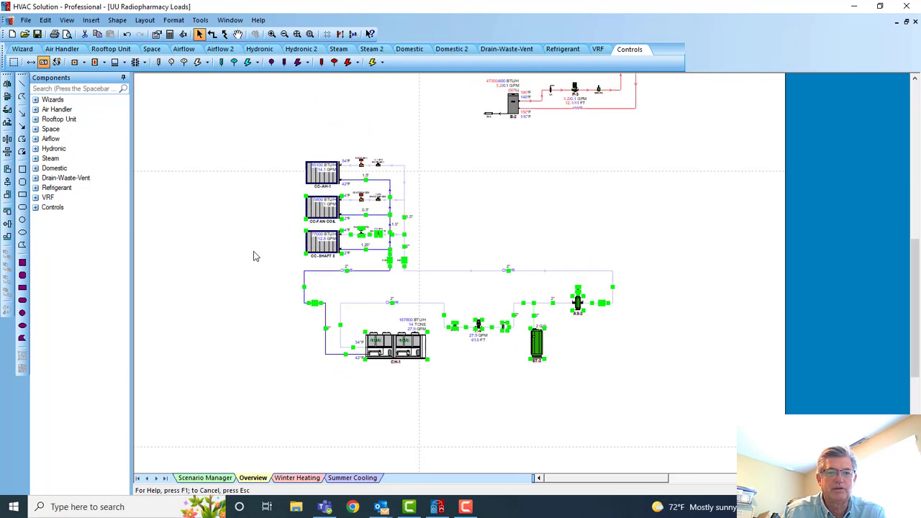
pyautogui.moveTo(254, 256); pyautogui.dragTo(459, 335)
pyautogui.scroll(-3, 373, 282)
pyautogui.scroll(-1, 393, 282)
pyautogui.moveTo(393, 282); pyautogui.dragTo(443, 302)
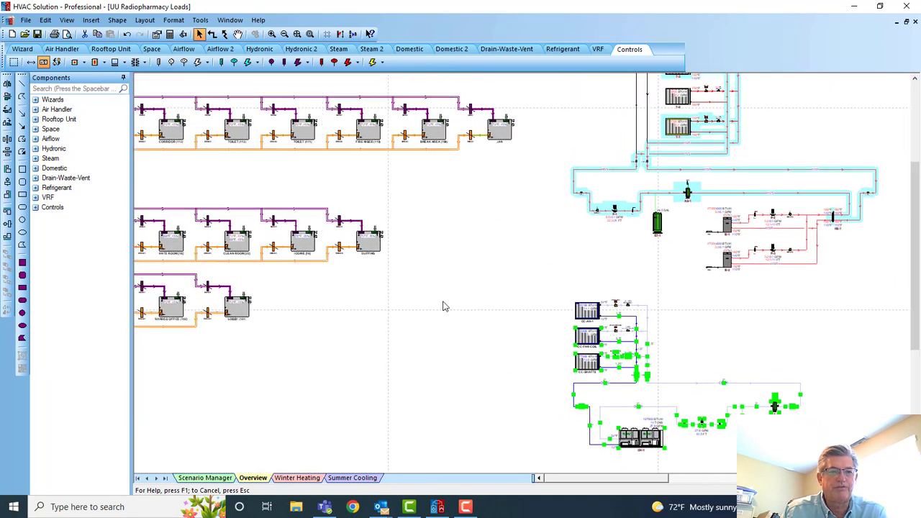
pyautogui.click(26, 20)
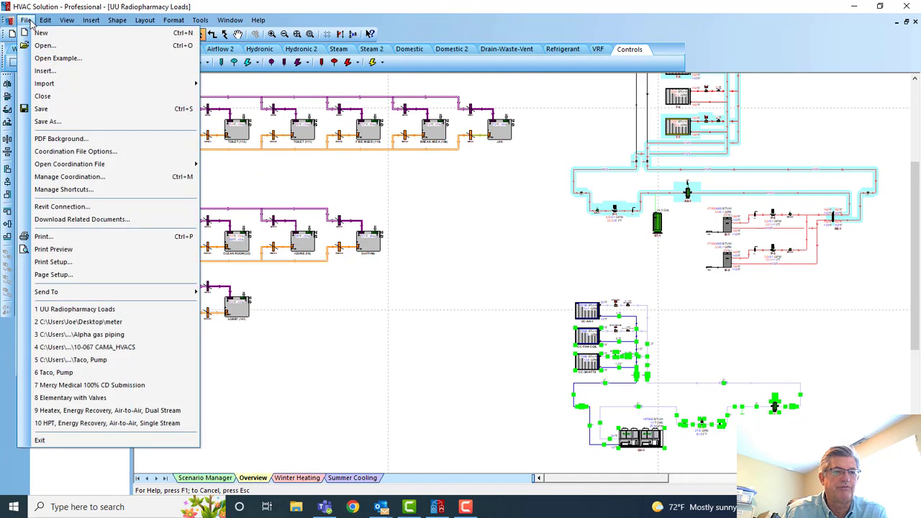
pyautogui.moveTo(52, 85)
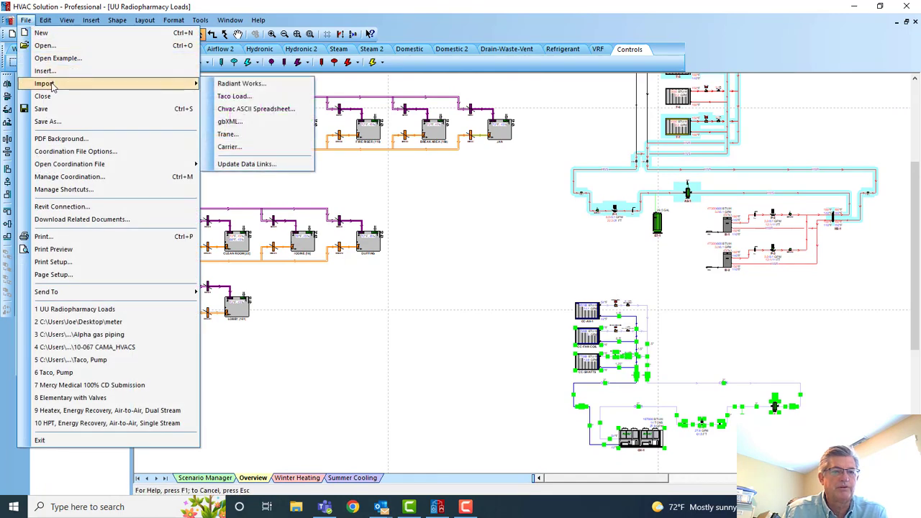
pyautogui.click(484, 217)
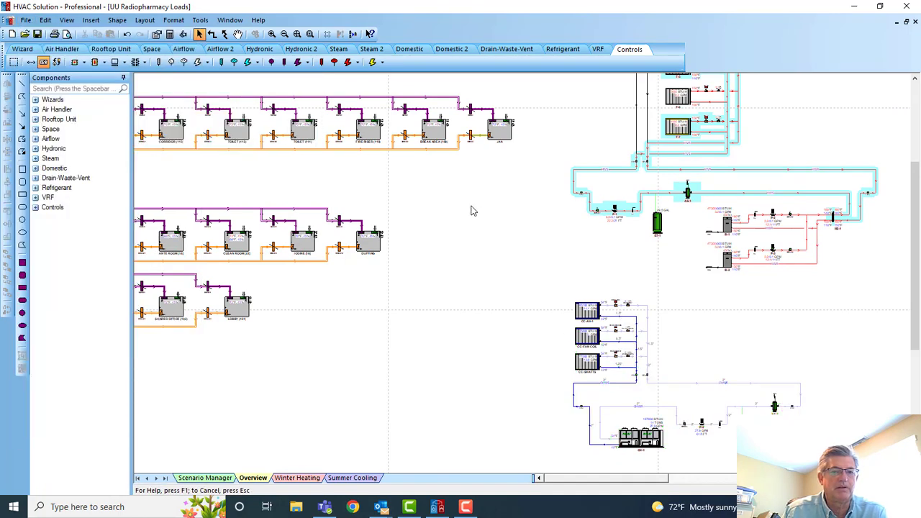
# Run the automatic equipment selection for the imported project
pyautogui.scroll(-4, 471, 210)
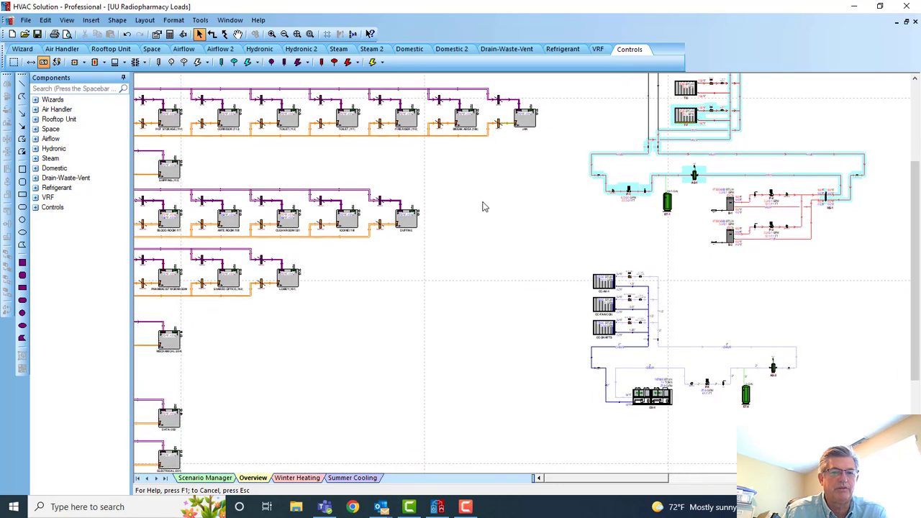
pyautogui.scroll(2, 483, 207)
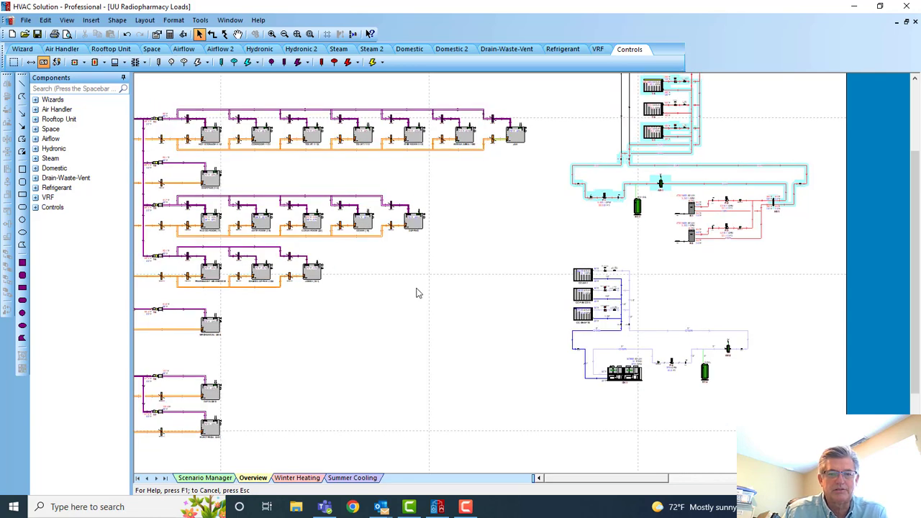
pyautogui.scroll(-1, 391, 251)
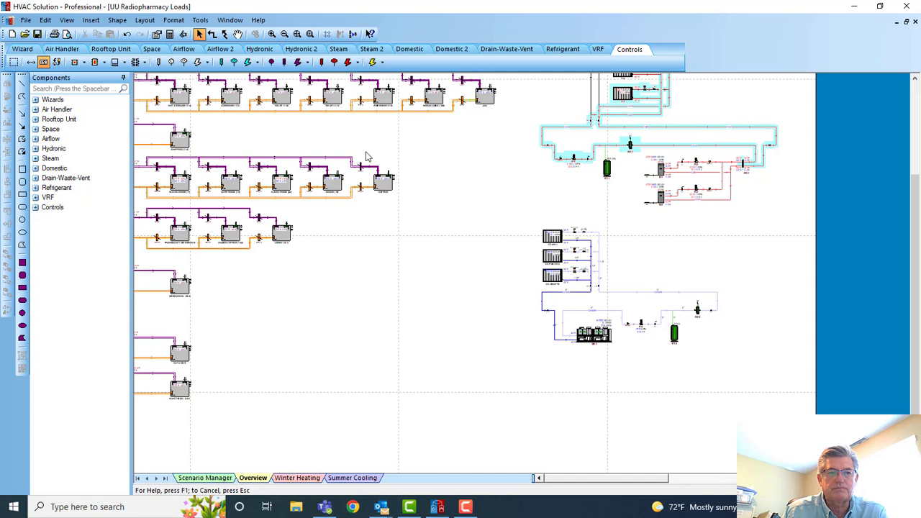
pyautogui.click(183, 34)
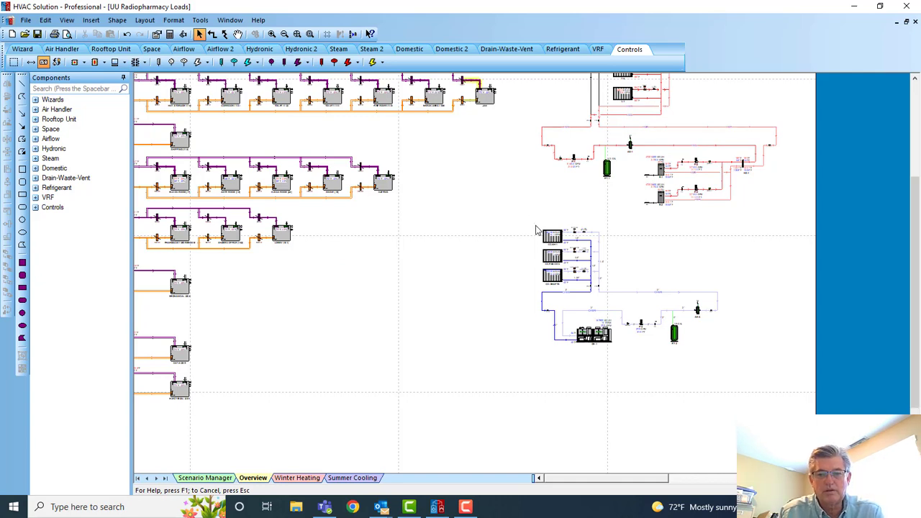
# Review the selected model, dimensions and weight, and electrical data in the properties of air-cooled chiller CH-1
pyautogui.scroll(4, 536, 230)
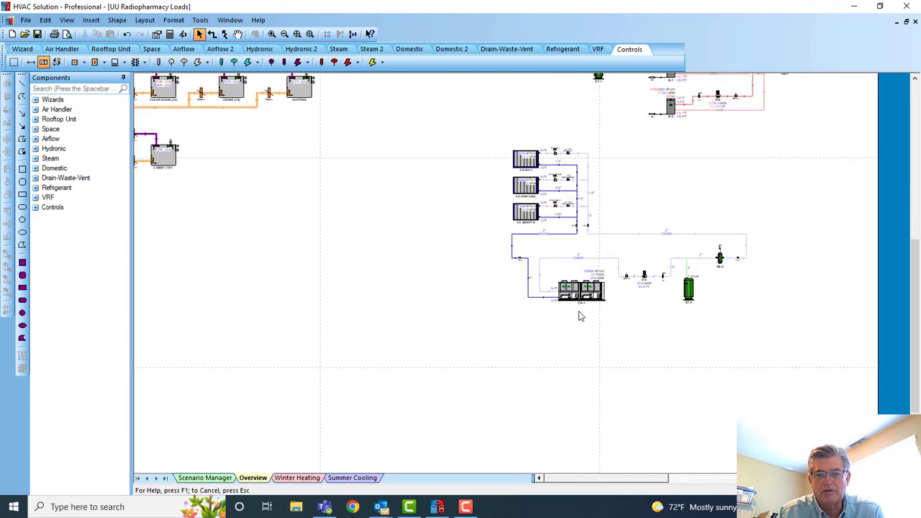
pyautogui.scroll(1, 579, 315)
pyautogui.doubleClick(598, 295)
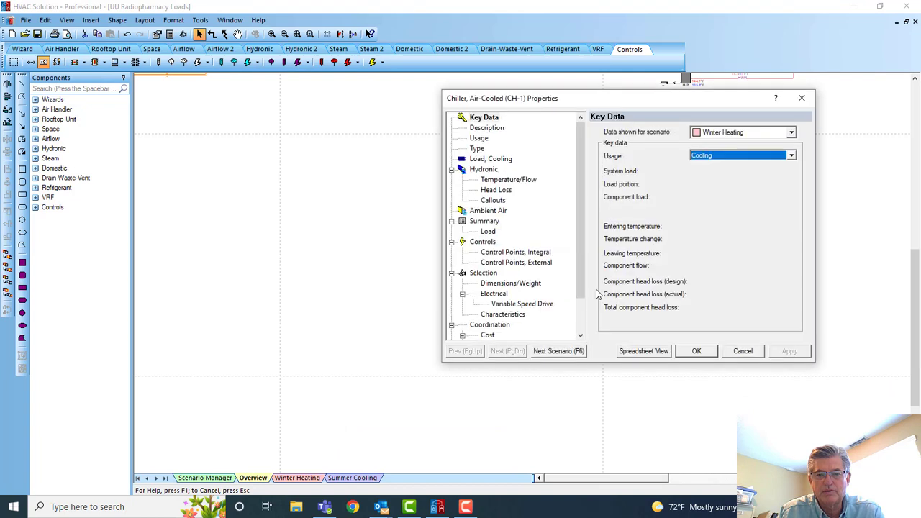
pyautogui.click(483, 272)
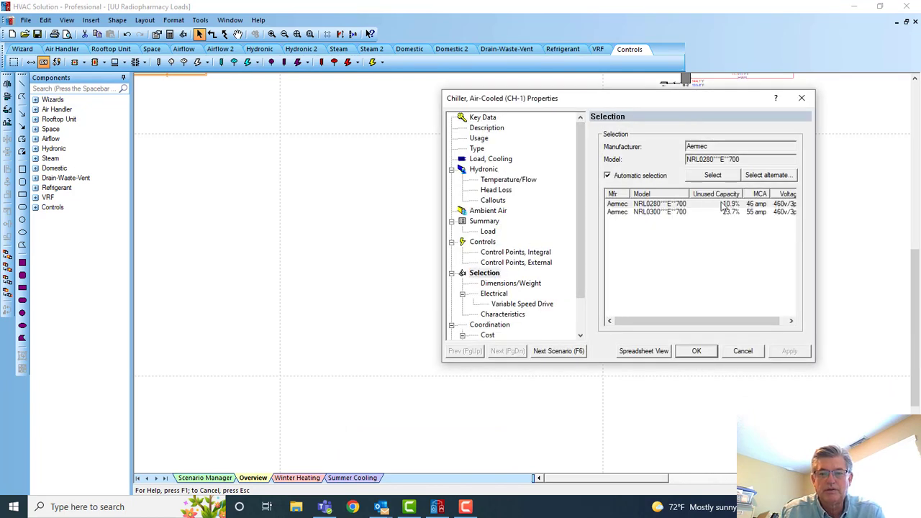
pyautogui.click(519, 286)
pyautogui.click(495, 293)
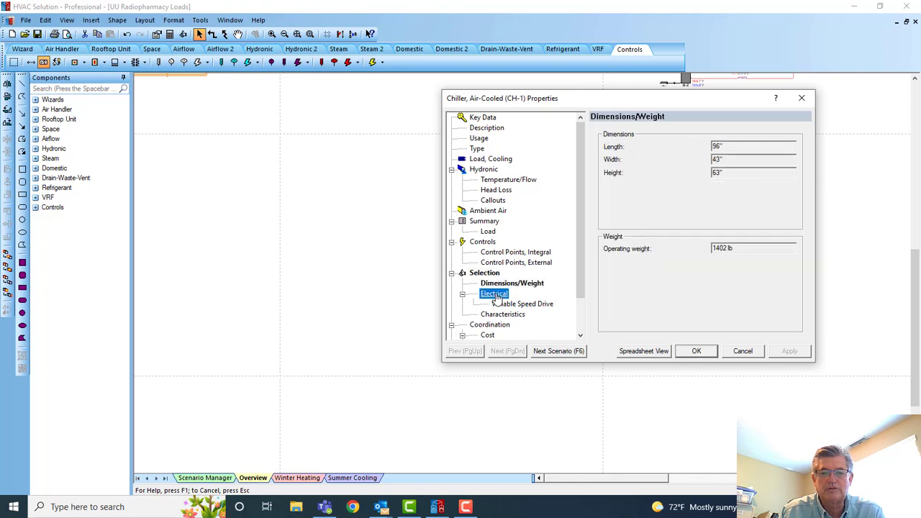
pyautogui.click(696, 350)
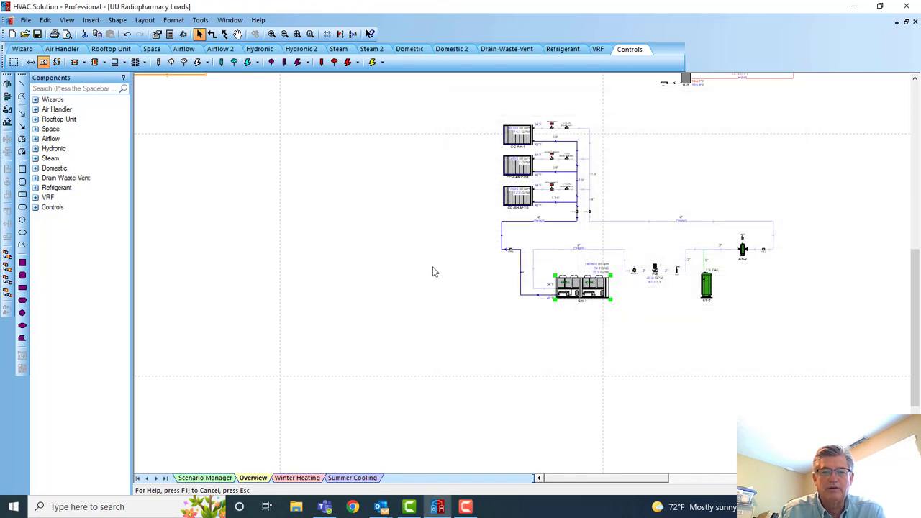
# Review the coordination file options to see which schedules, reports and schematics the project can export
pyautogui.scroll(-1, 430, 267)
pyautogui.moveTo(383, 254)
pyautogui.mouseDown()
pyautogui.moveTo(438, 313)
pyautogui.moveTo(513, 322)
pyautogui.mouseUp()
pyautogui.scroll(-3, 428, 295)
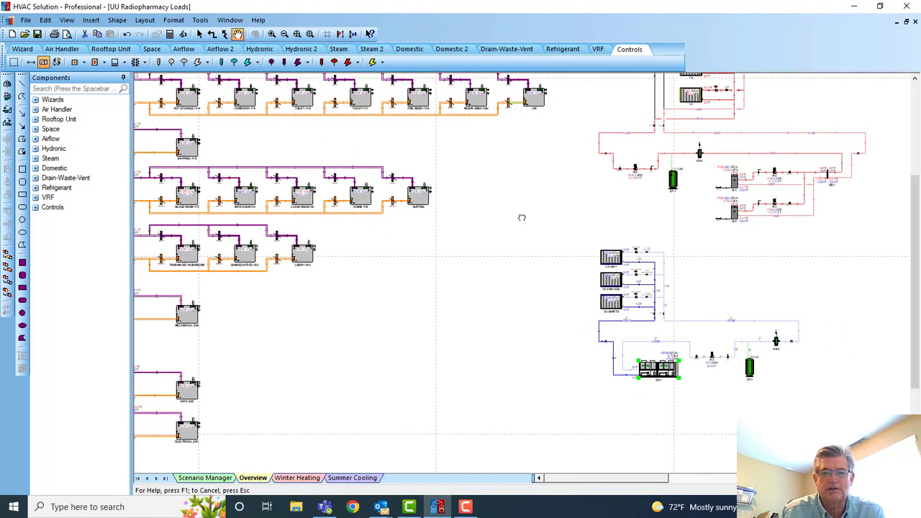
pyautogui.moveTo(520, 215); pyautogui.dragTo(547, 240)
pyautogui.press('Escape')
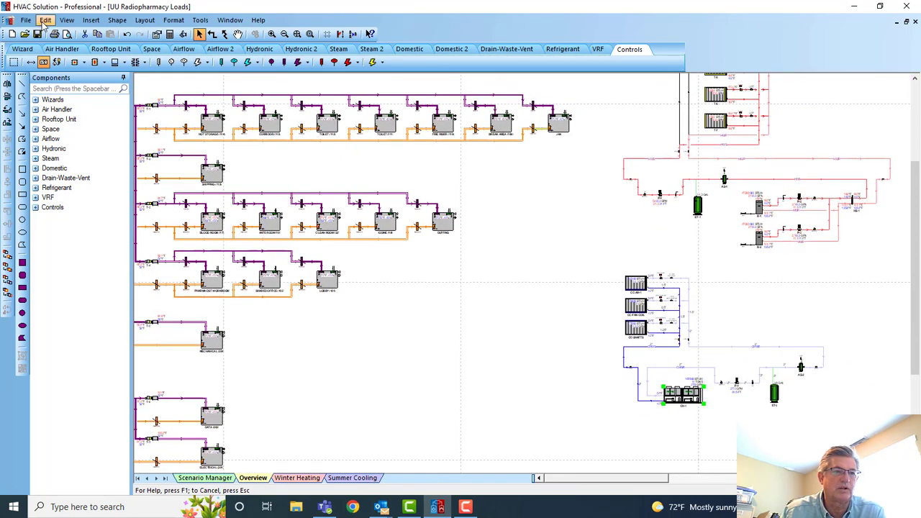
pyautogui.click(27, 20)
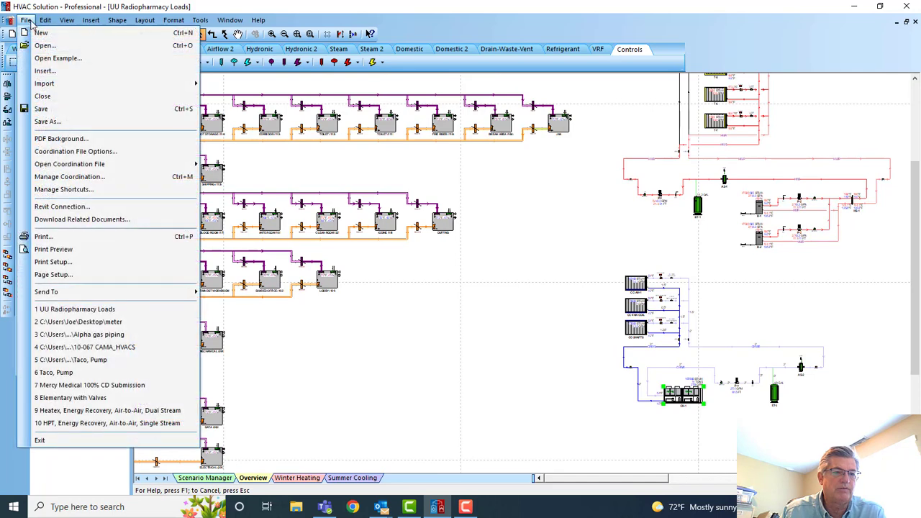
pyautogui.click(76, 151)
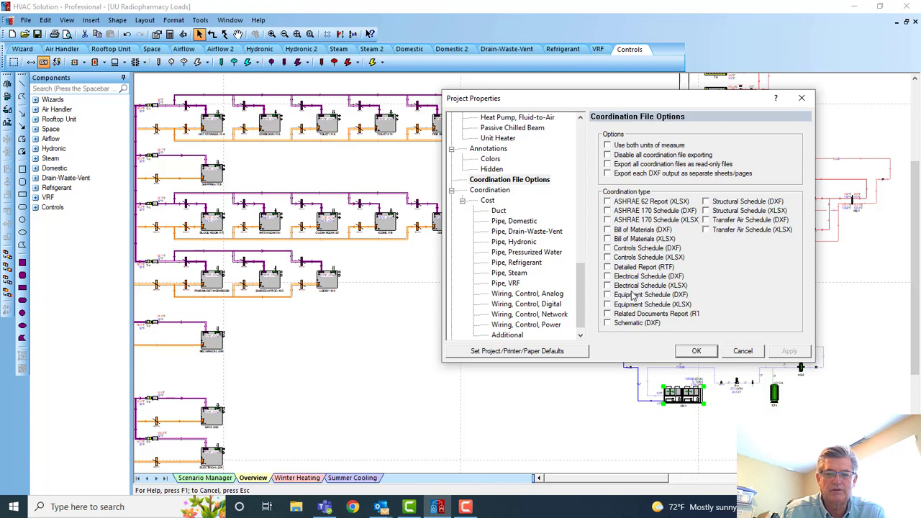
pyautogui.click(697, 358)
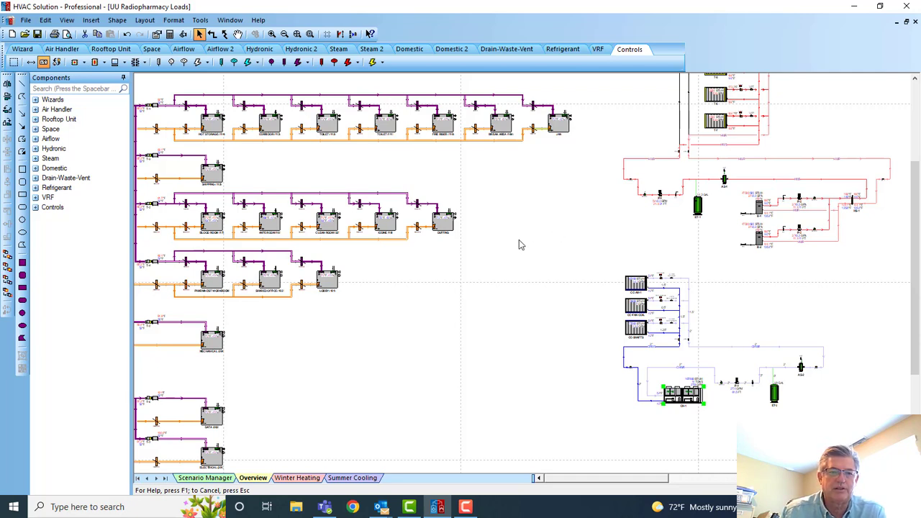
pyautogui.scroll(-1, 518, 240)
pyautogui.scroll(-1, 517, 241)
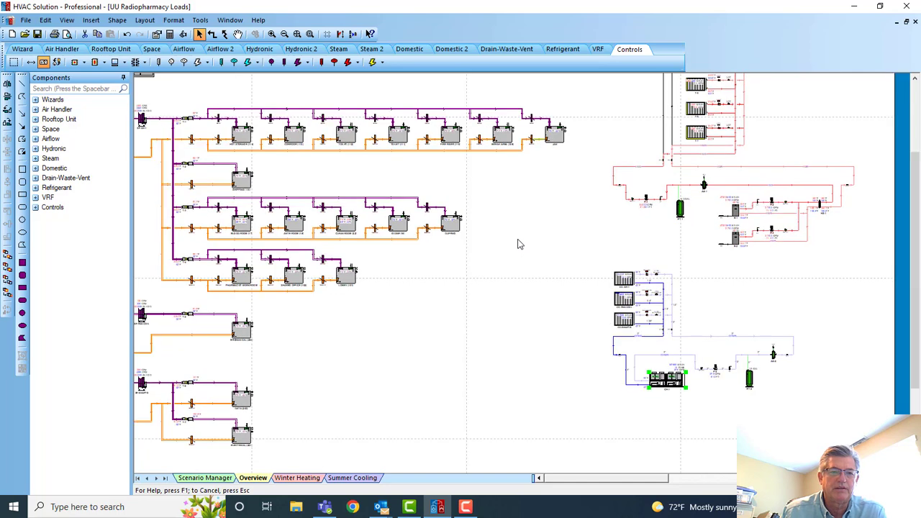